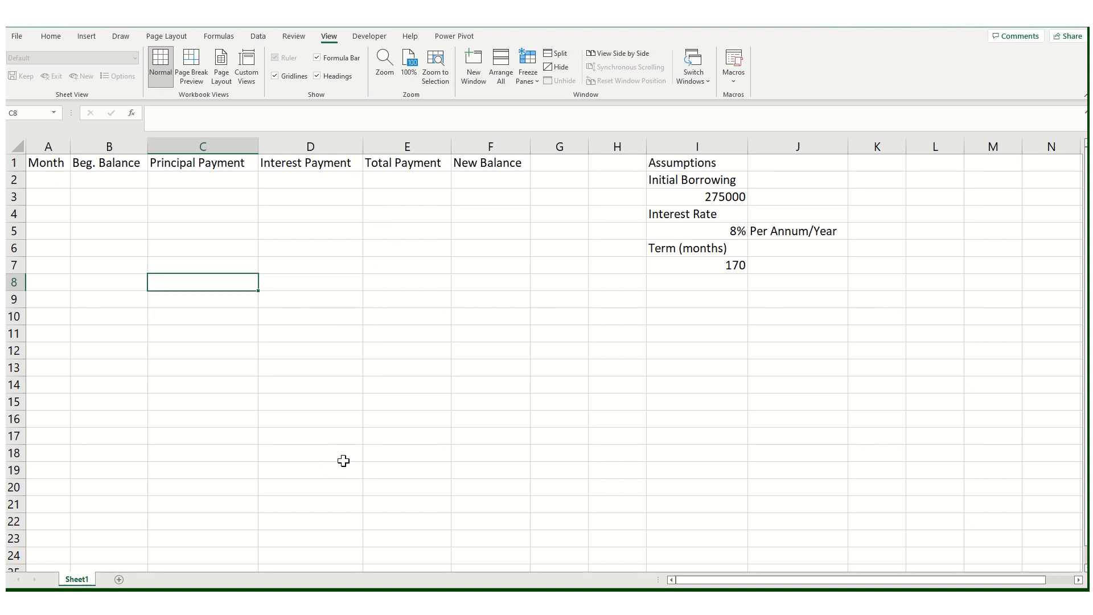
left_click(376, 367)
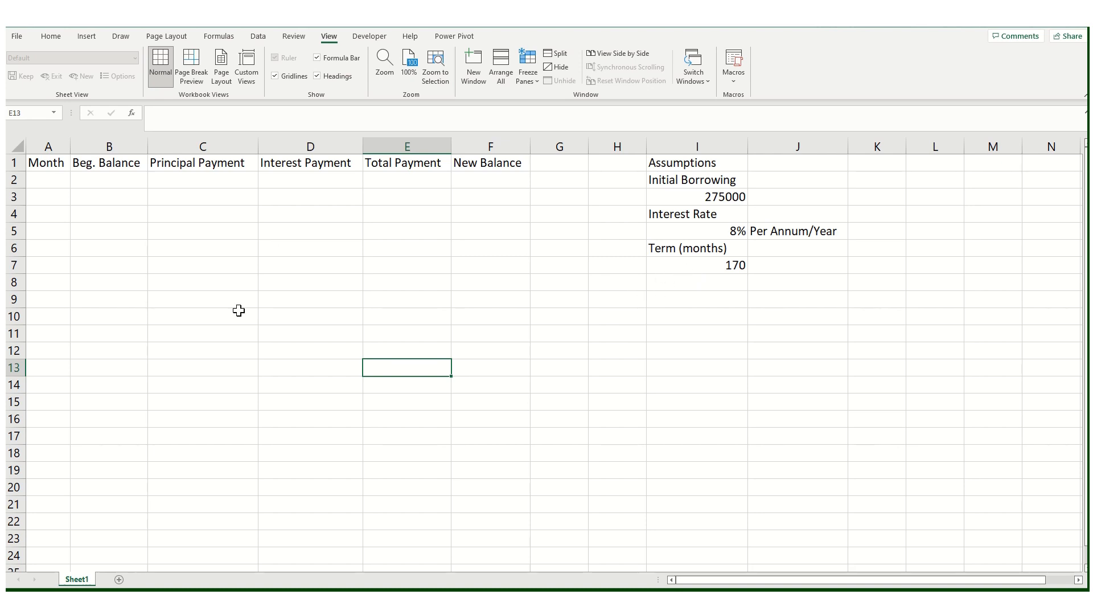
left_click(81, 224)
left_click(54, 176)
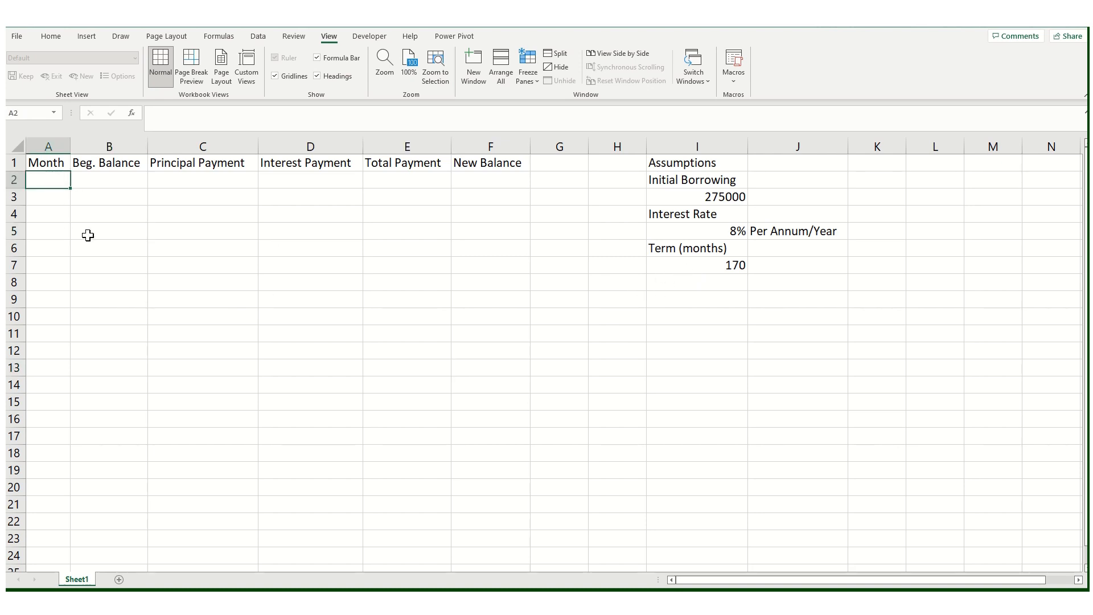
Step: Make the header row A1:F1 bold and fill it with a light orange colour
left_click_drag(43, 162, 513, 164)
left_click(52, 36)
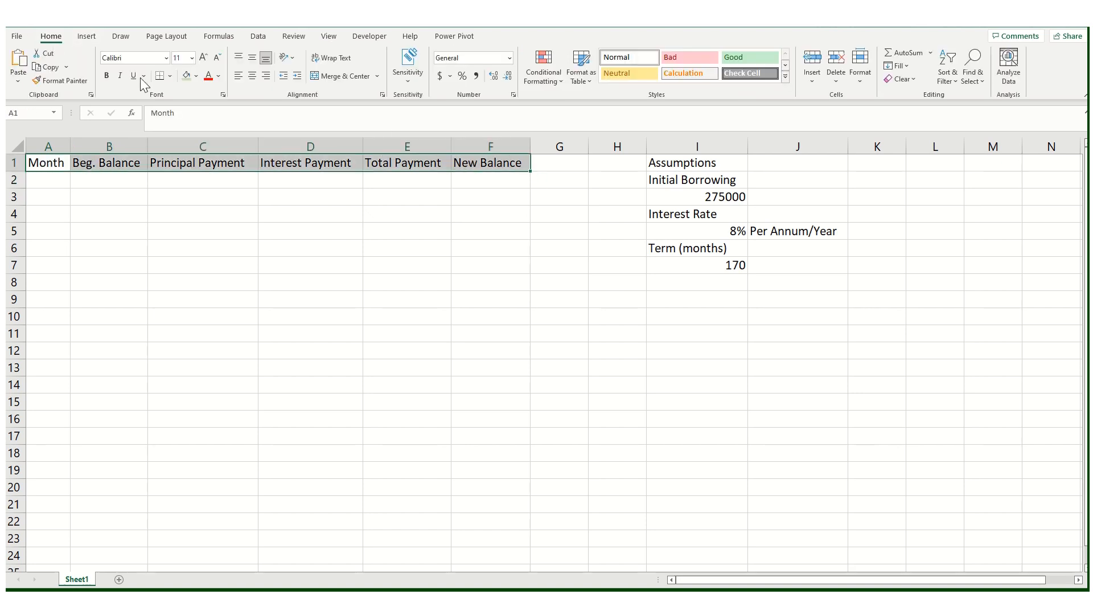
left_click(107, 78)
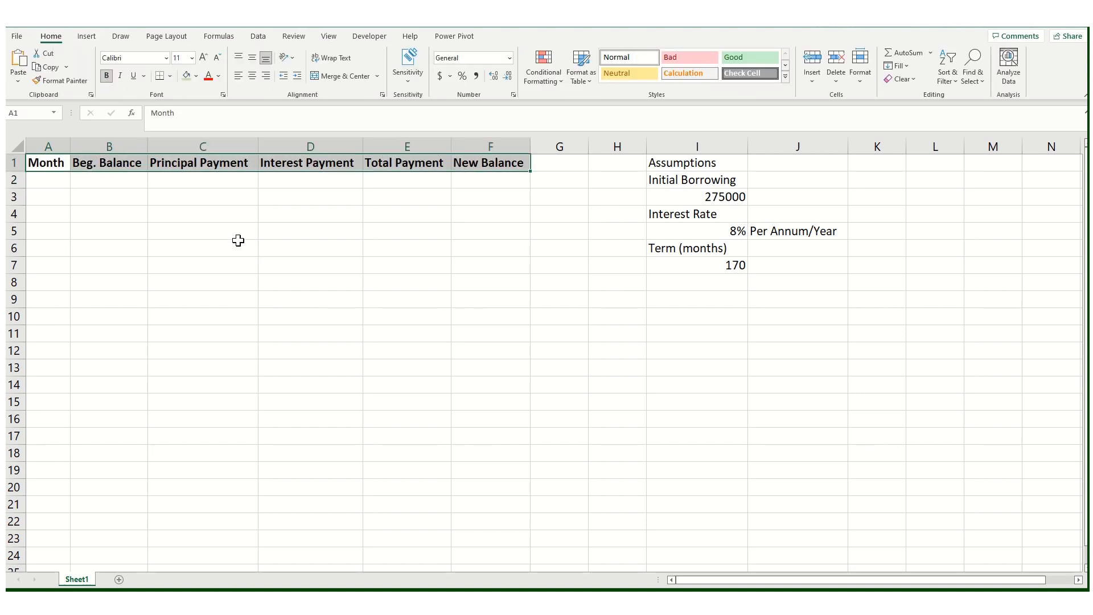
left_click(196, 77)
left_click(251, 120)
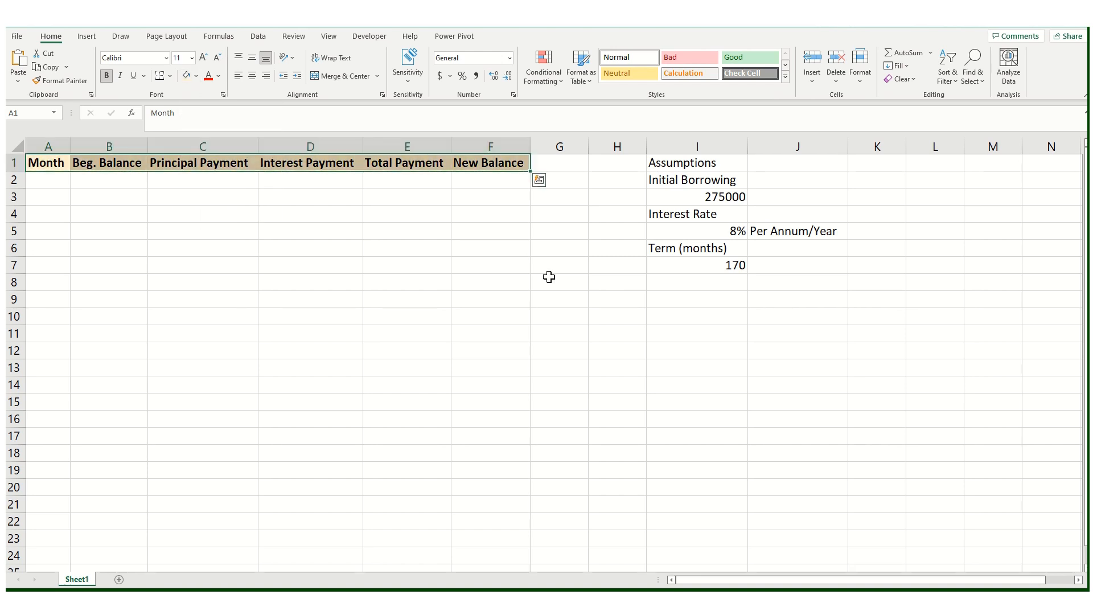
left_click(548, 277)
Step: Make the Assumptions block I1:I7 bold and fill it with a light green colour
left_click_drag(680, 171, 710, 262)
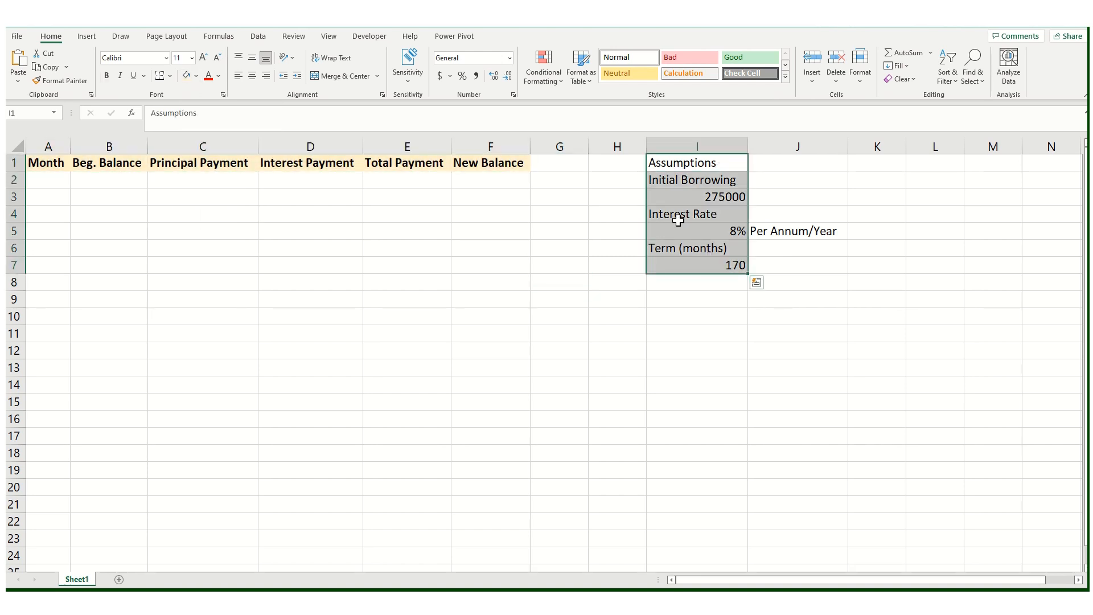
left_click(107, 76)
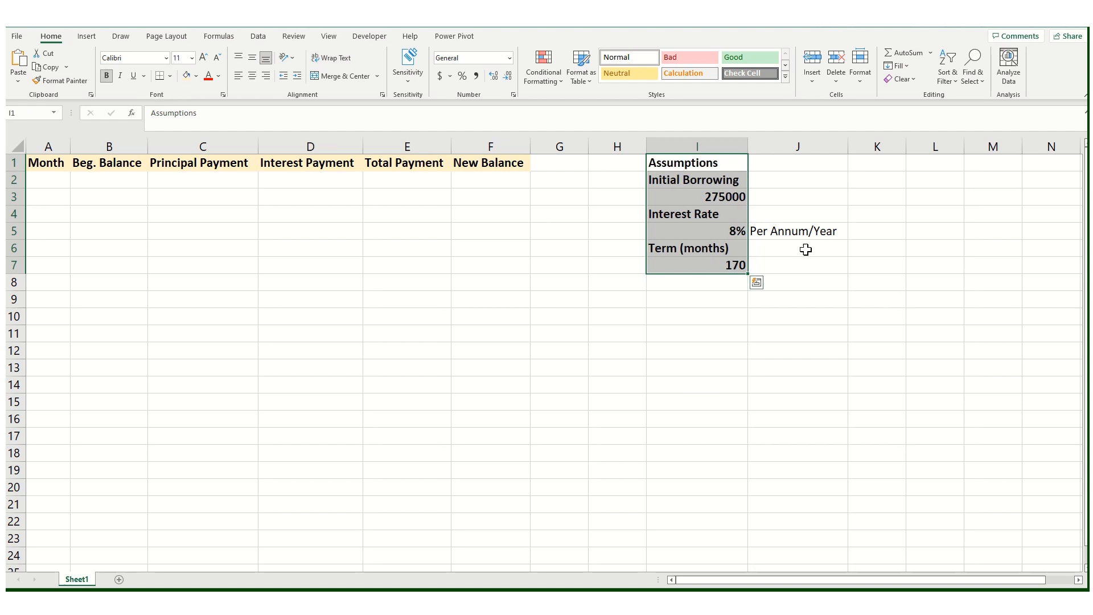
left_click(196, 77)
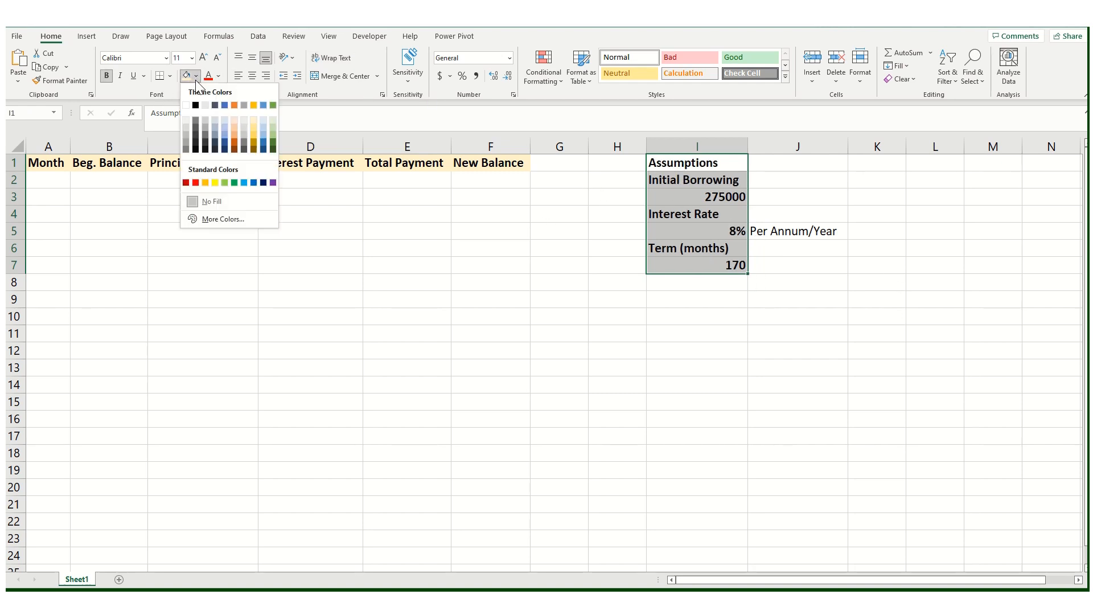
left_click(272, 122)
left_click(517, 386)
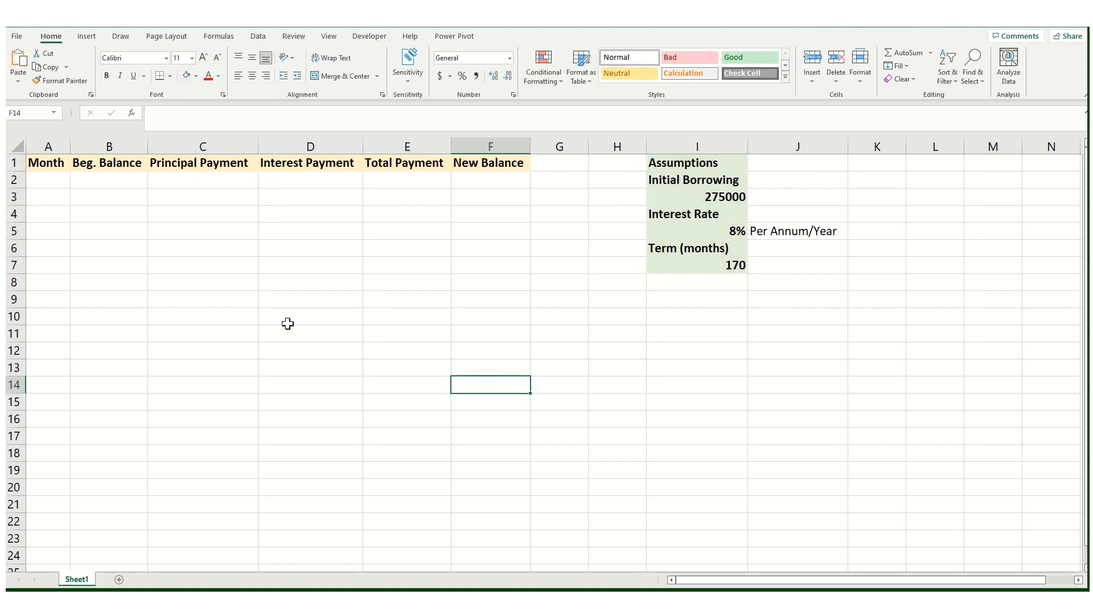
Step: Enter the month numbers 1, 2 and 3 in cells A2 to A4
left_click(39, 181)
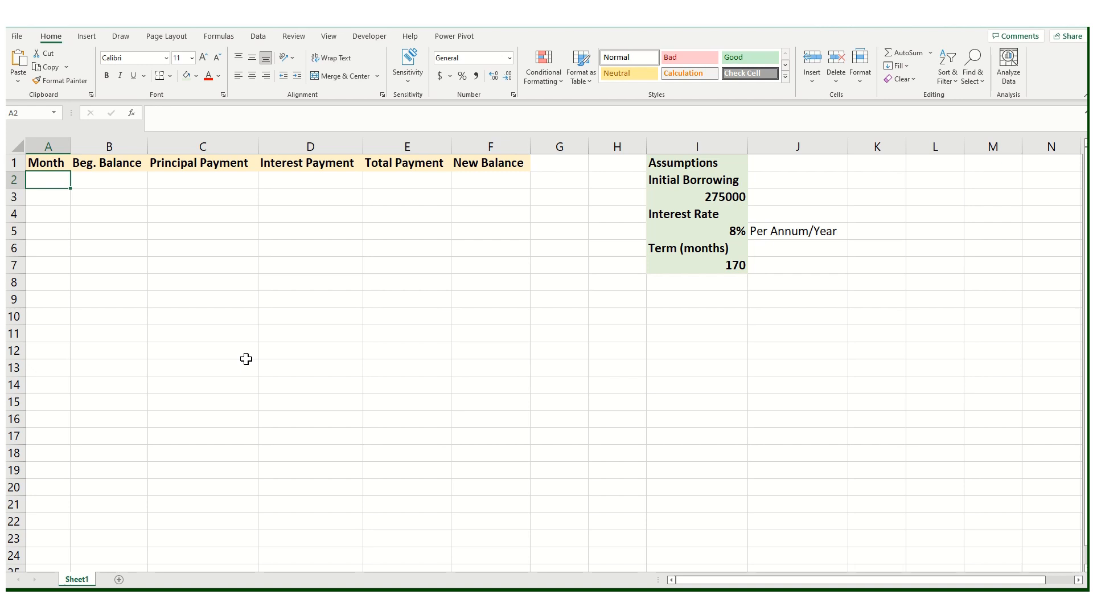
type("1")
key("Return")
type("2")
key("Return")
type("3")
key("Return")
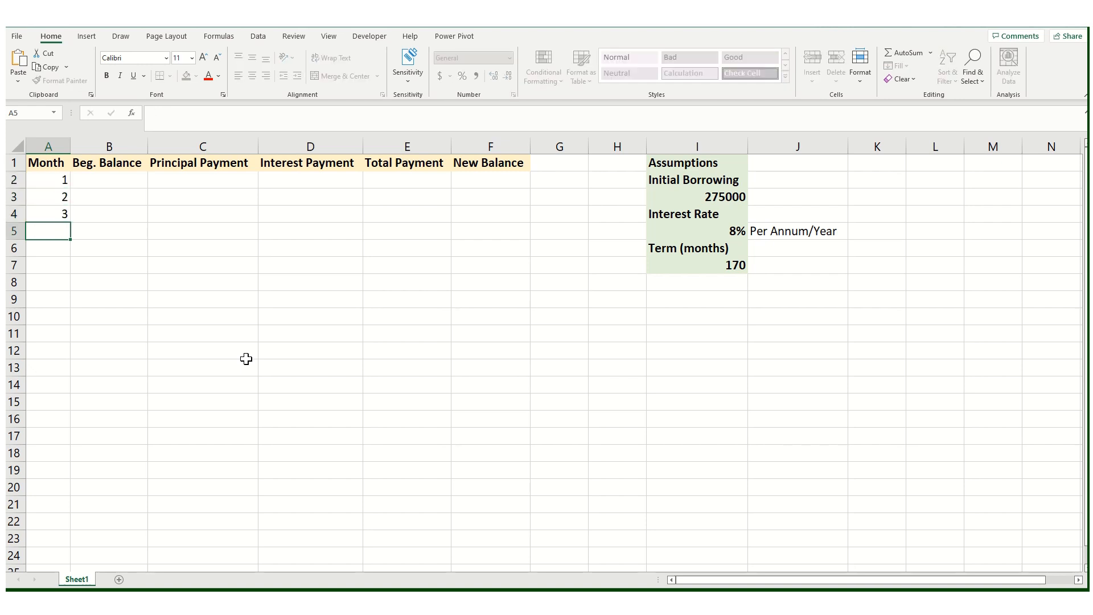
Step: Extend the month numbering series down column A by autofilling from the first entries
left_click_drag(61, 180, 61, 250)
left_click(156, 334)
scroll(114, 324, "up", 8)
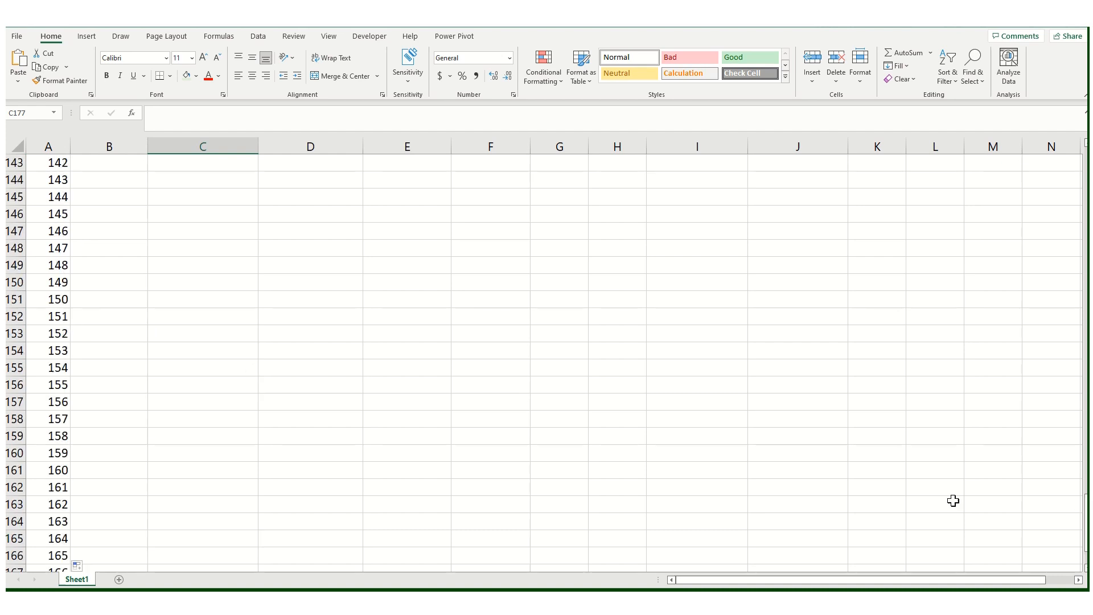
scroll(953, 500, "up", 20)
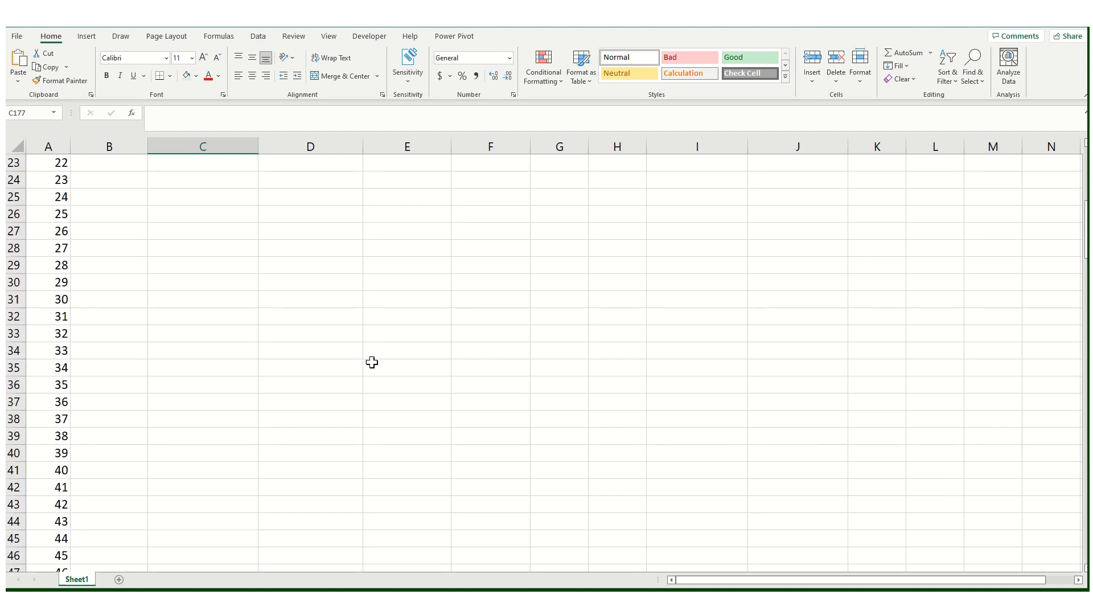
scroll(372, 362, "up", 7)
left_click(190, 164)
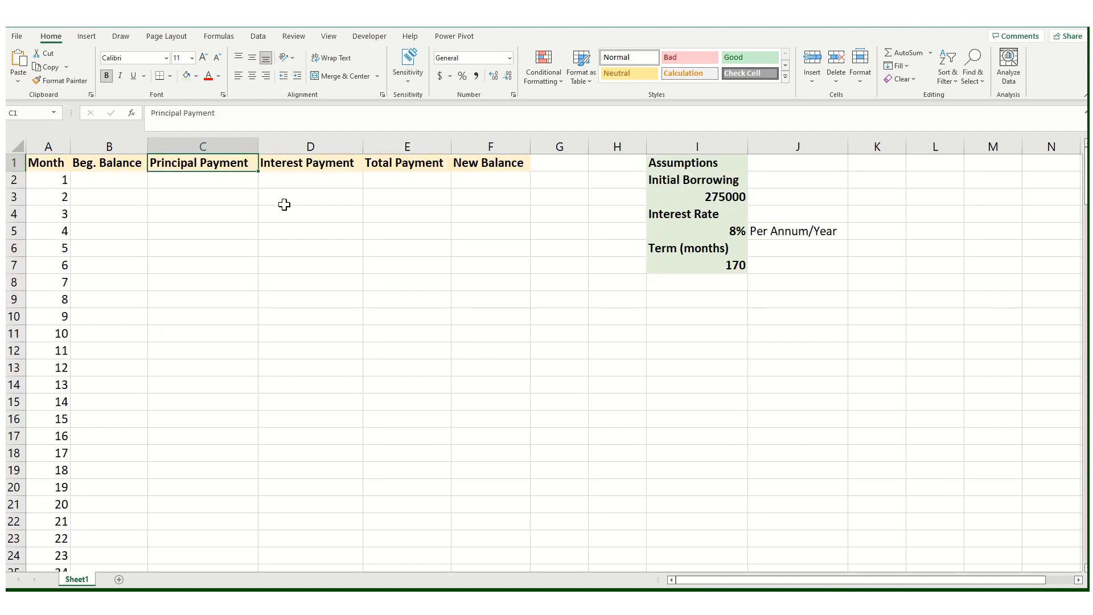
Step: Freeze the top row of the worksheet so the headers stay visible
left_click(330, 38)
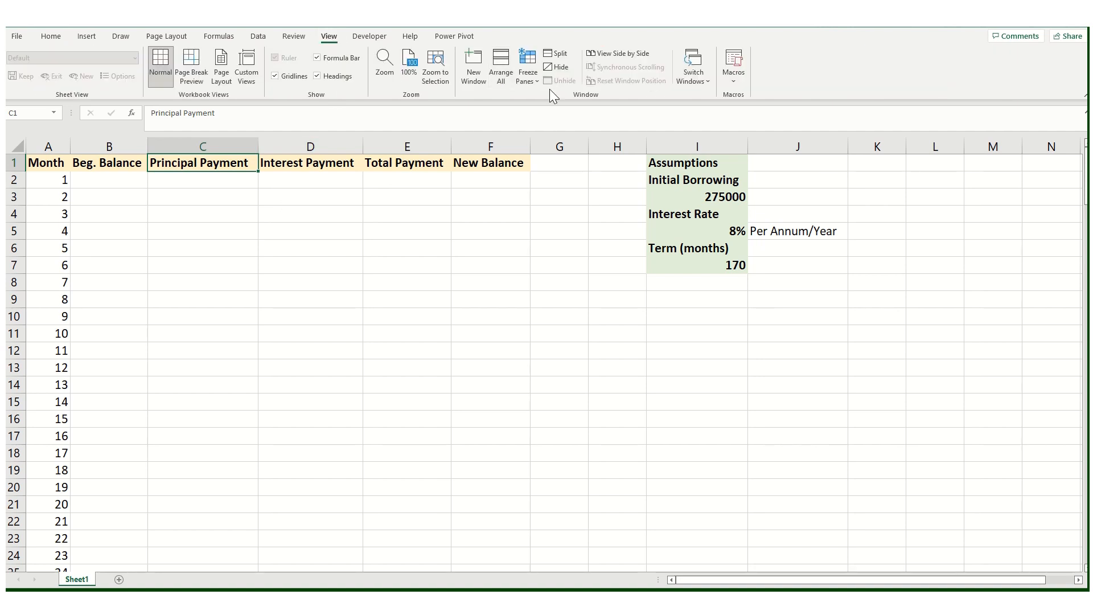
left_click(531, 83)
left_click(582, 131)
left_click(311, 247)
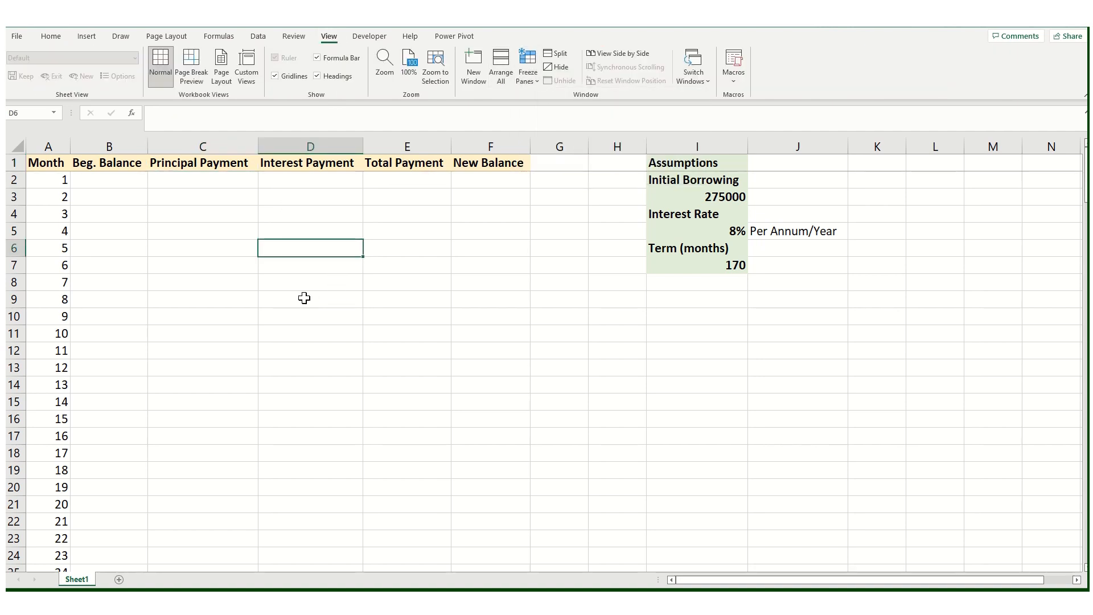
Step: Scroll down the schedule to check that the frozen header row stays in place
scroll(304, 298, "down", 14)
left_click(64, 338)
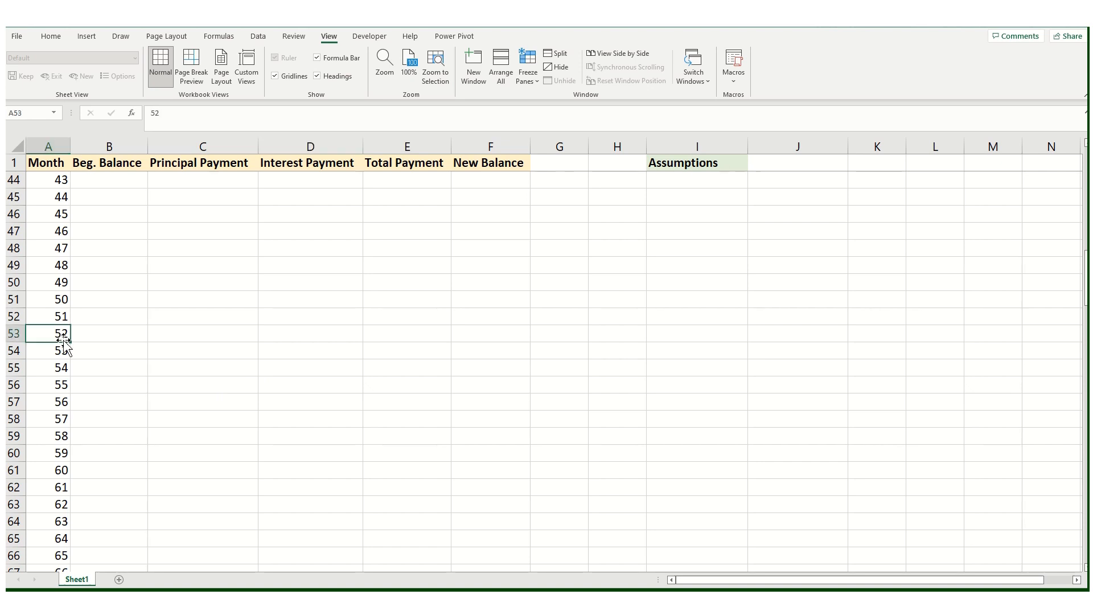
left_click(131, 400)
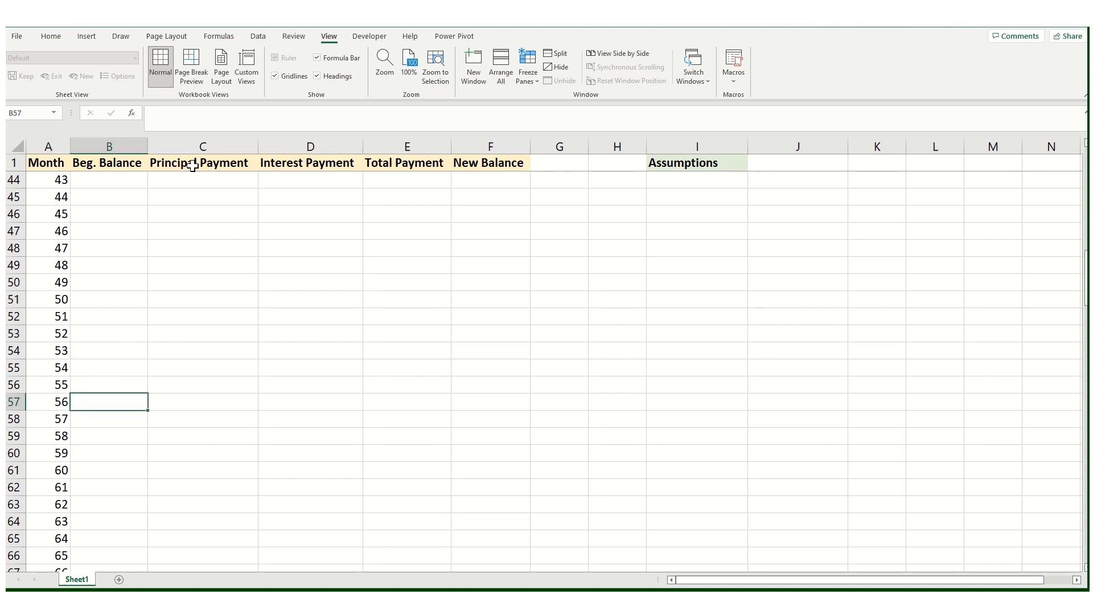
left_click(193, 165)
left_click(215, 261)
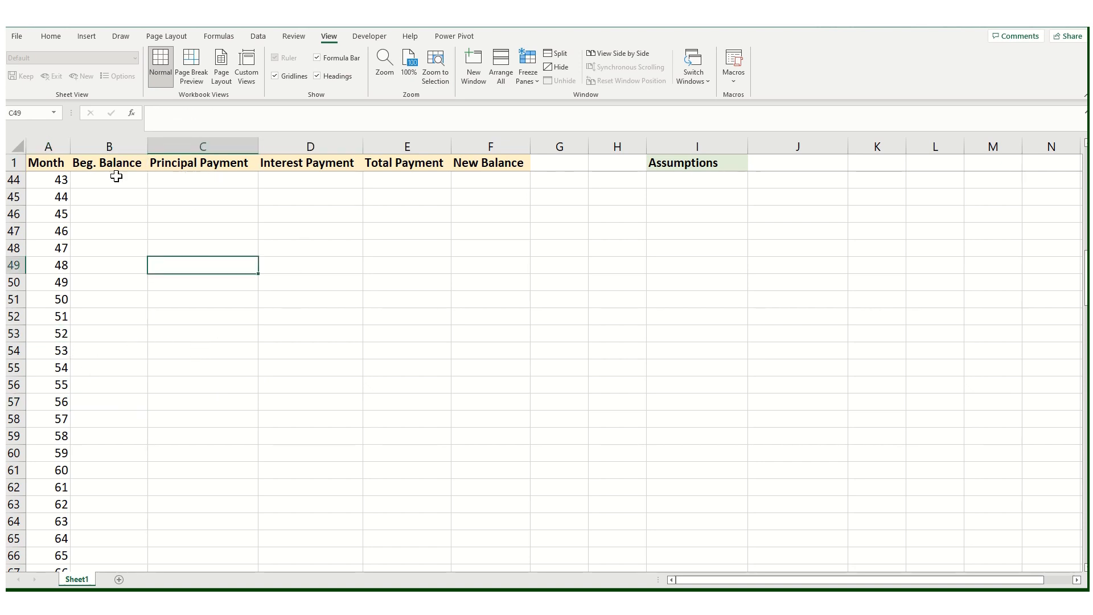
left_click(162, 316)
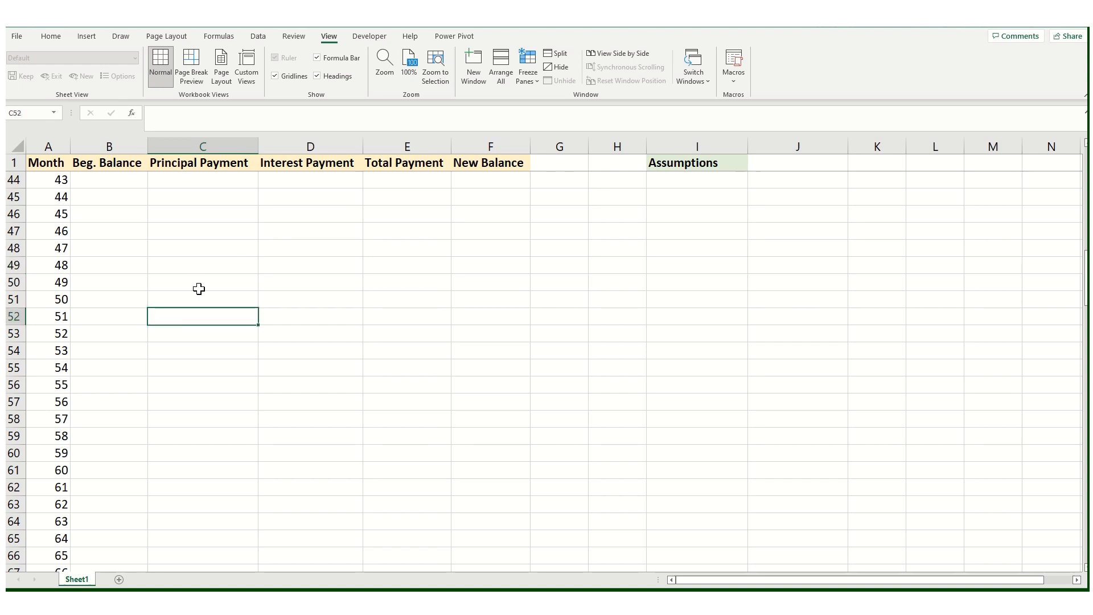
left_click(198, 288)
scroll(236, 343, "up", 14)
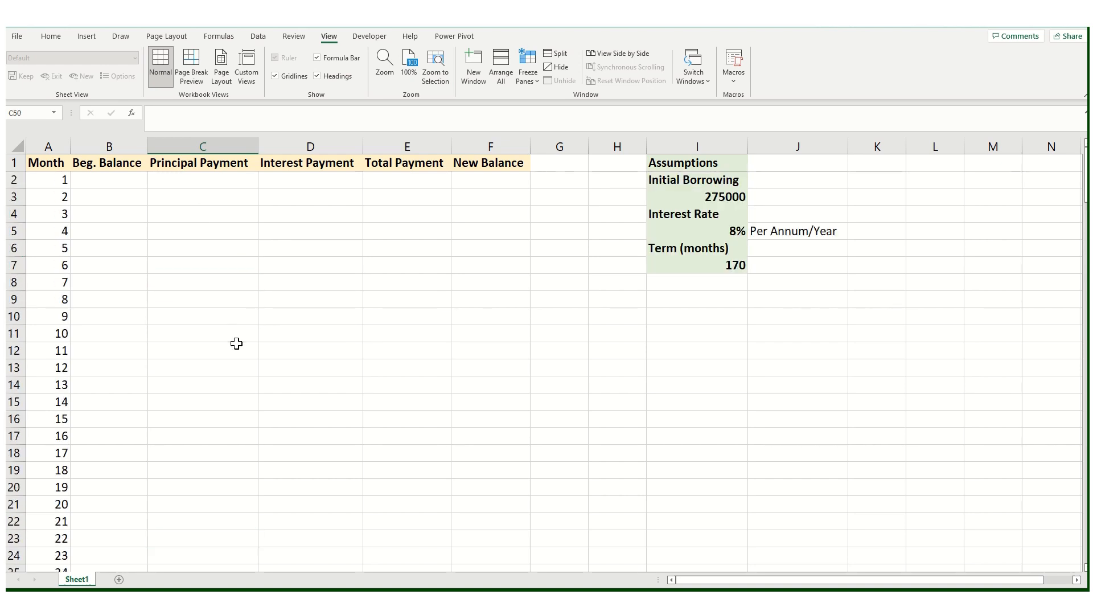
Step: Enter 275000 as the beginning balance for month 1 in B2
left_click(108, 181)
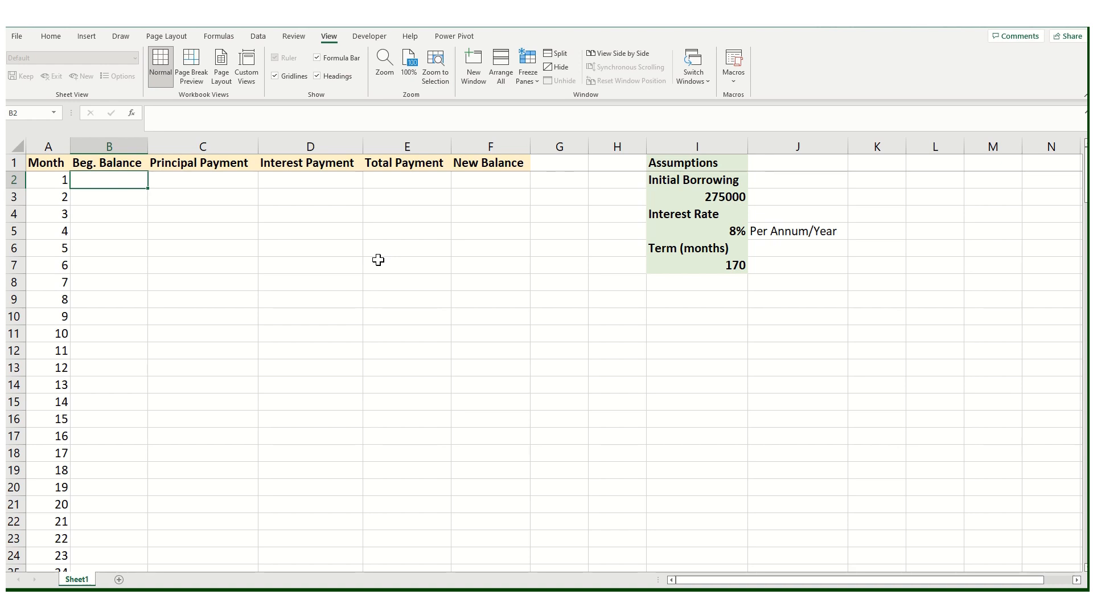
type("27")
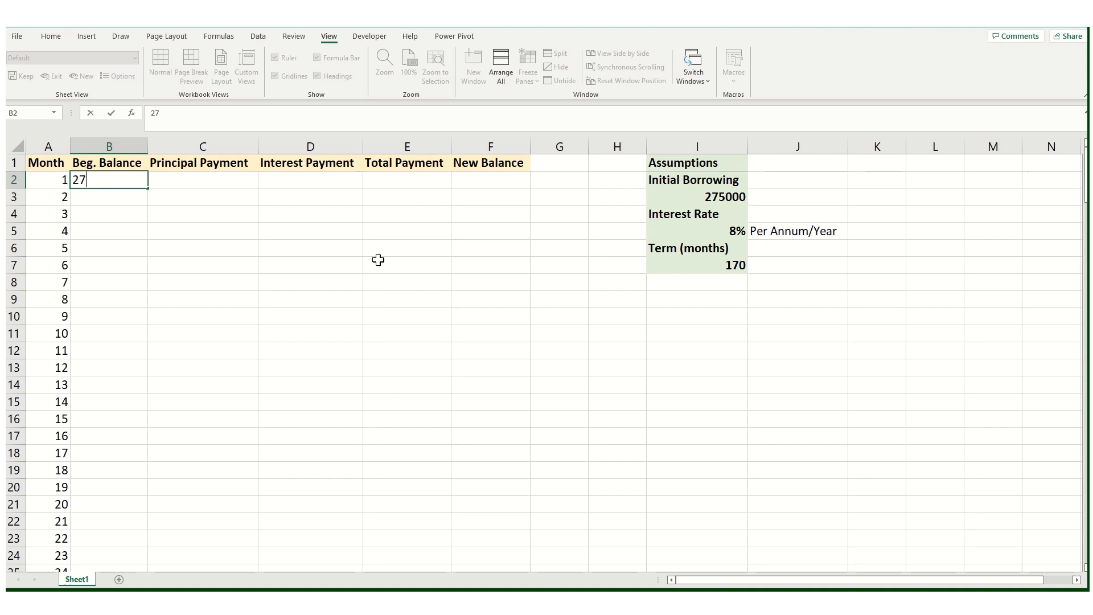
type("5000")
key("Return")
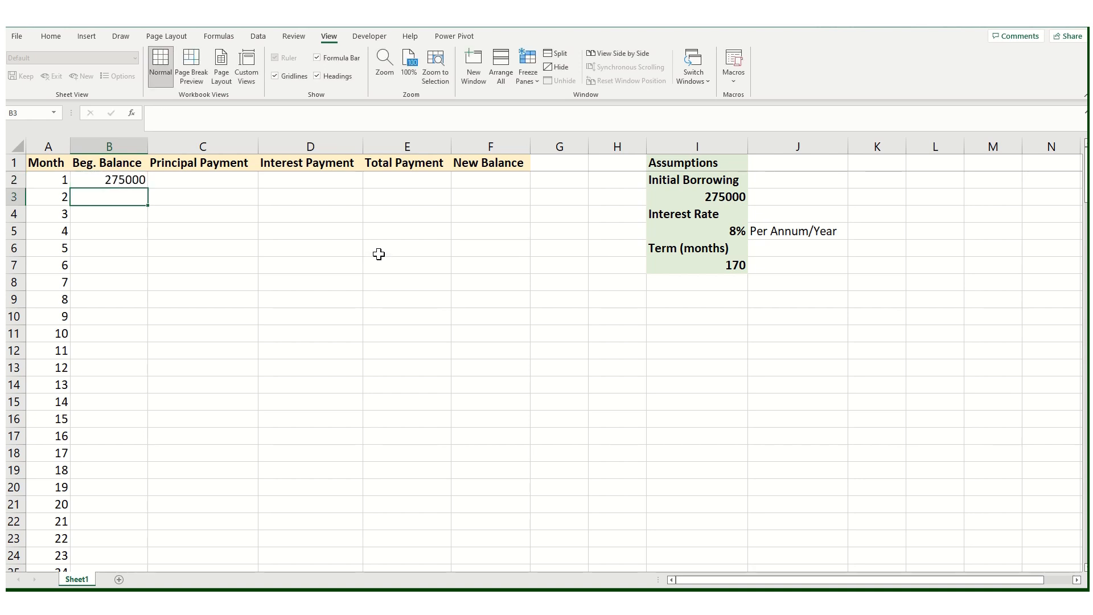
left_click(374, 218)
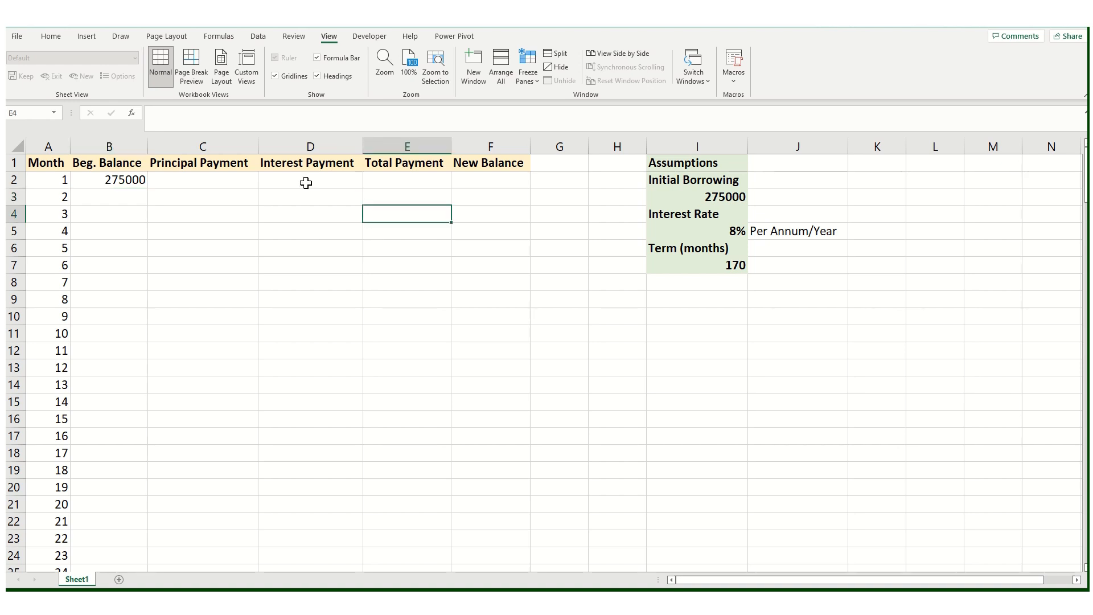
left_click(305, 182)
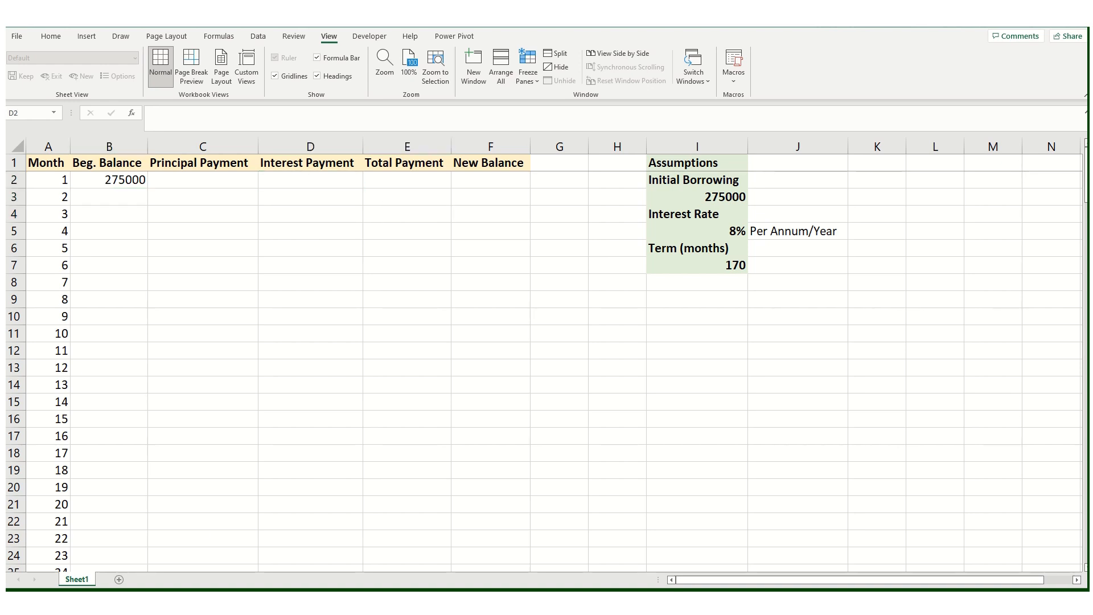
Step: Start a PMT formula in E2 with the absolute rate argument $I$5/12
left_click(399, 181)
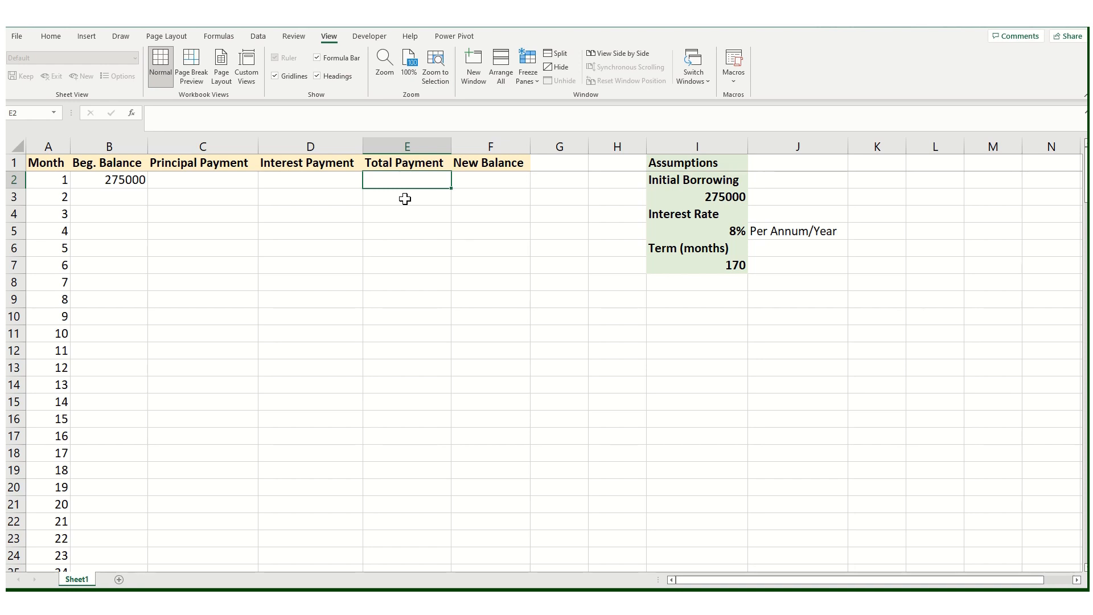
type("=pm")
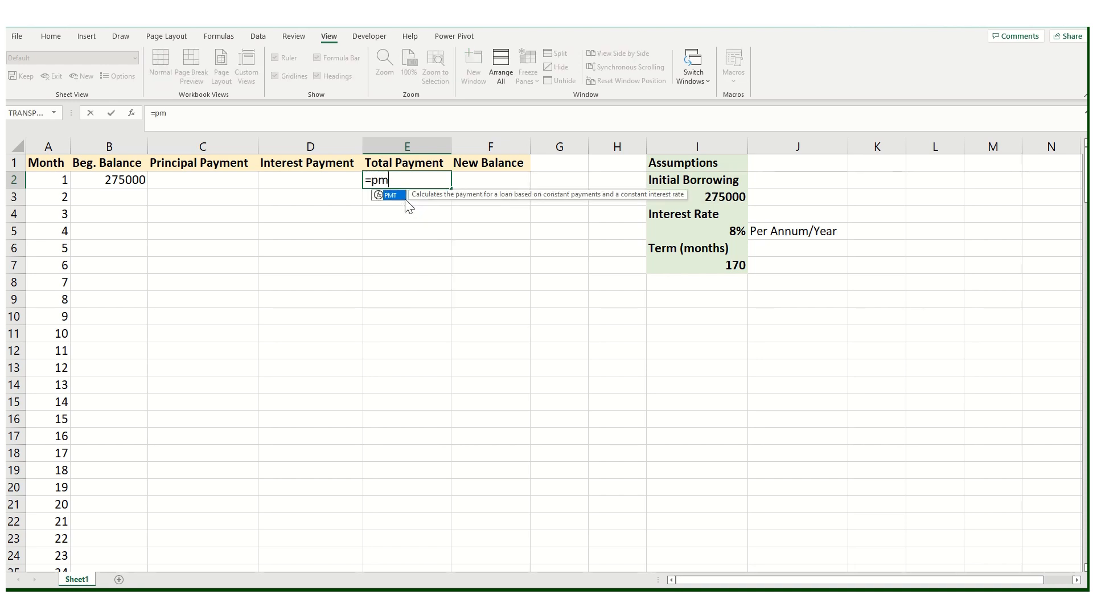
type("t")
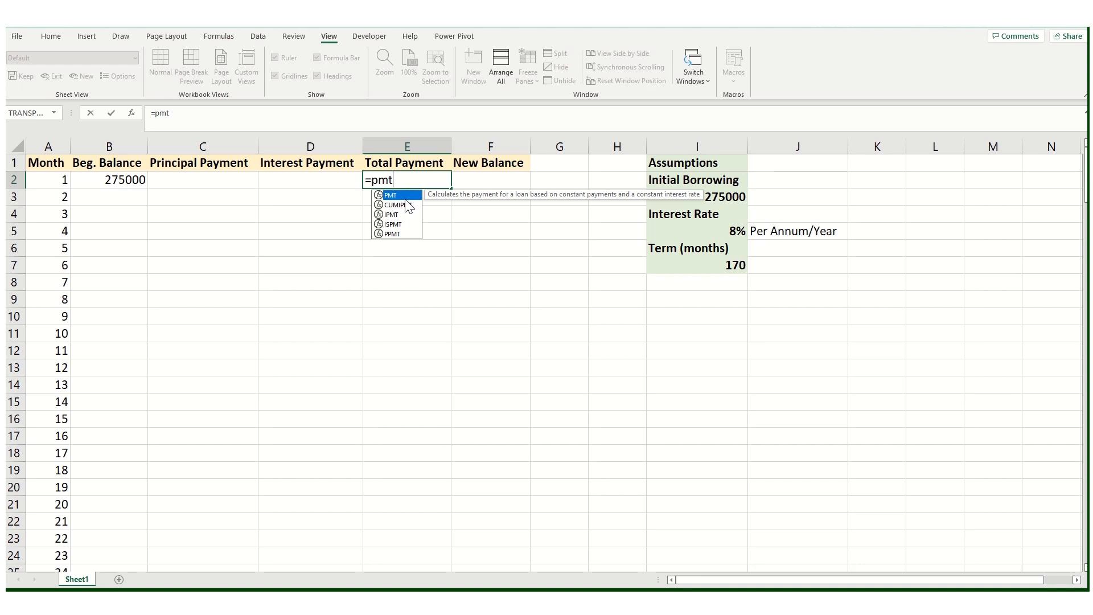
double_click(376, 197)
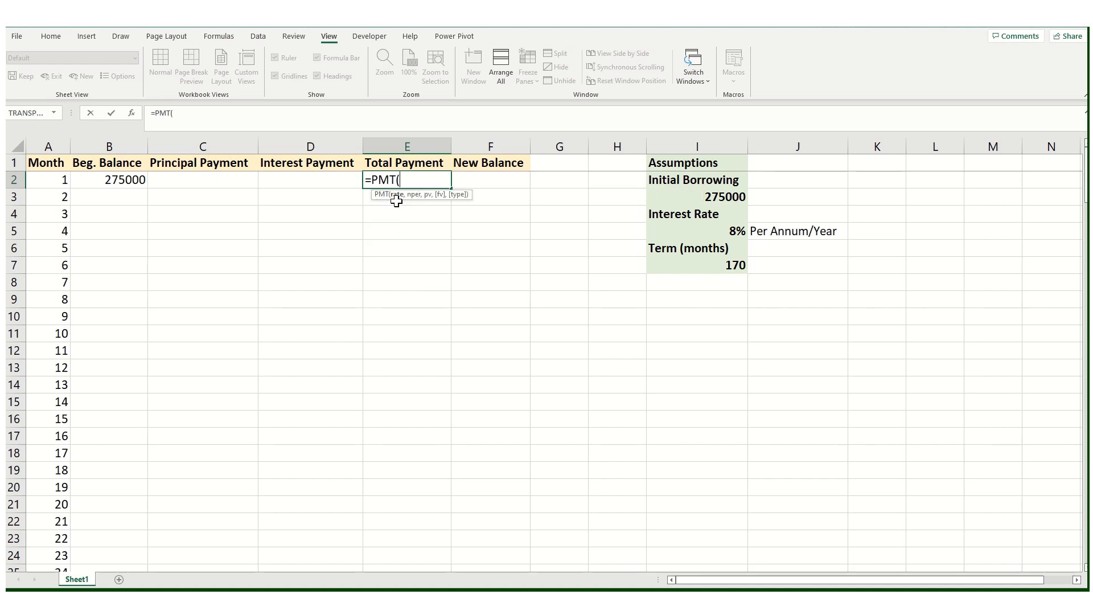
left_click(710, 230)
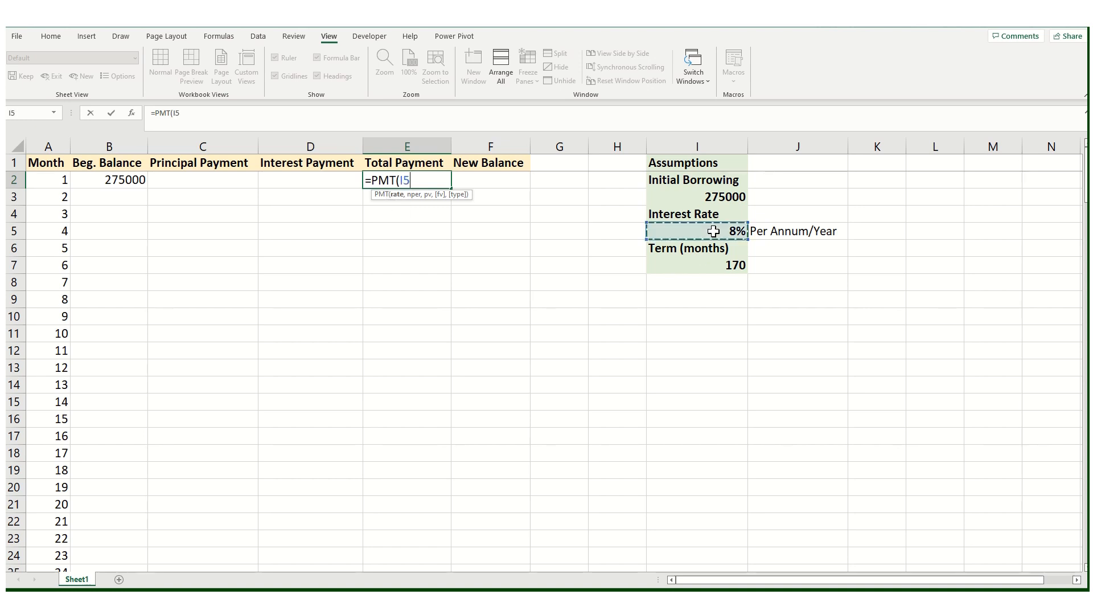
left_click_drag(214, 113, 175, 114)
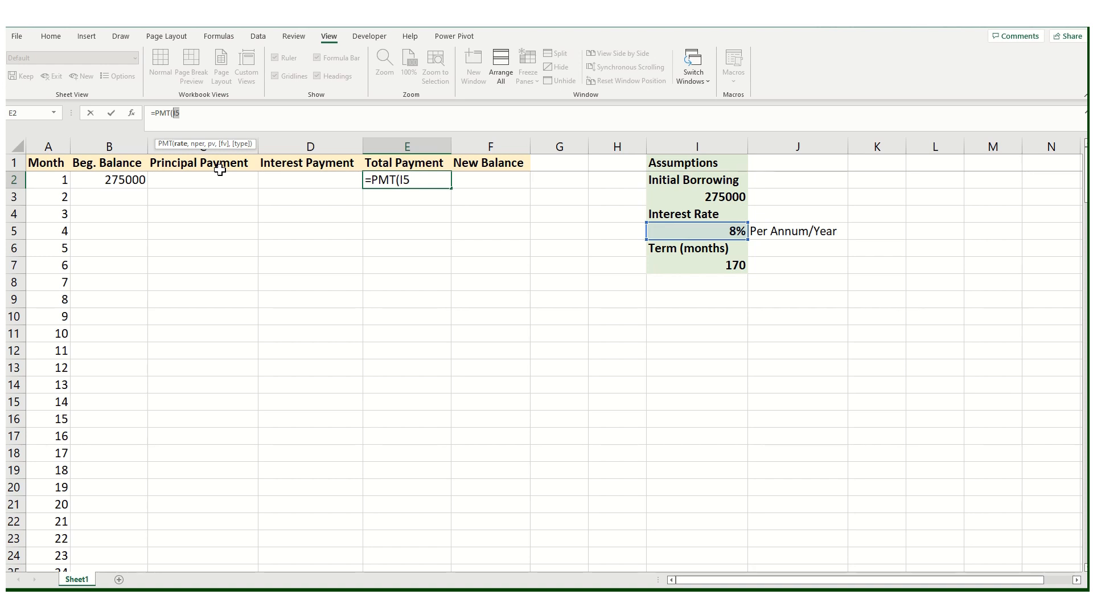
key("F4")
left_click(217, 112)
type("/12")
type(",")
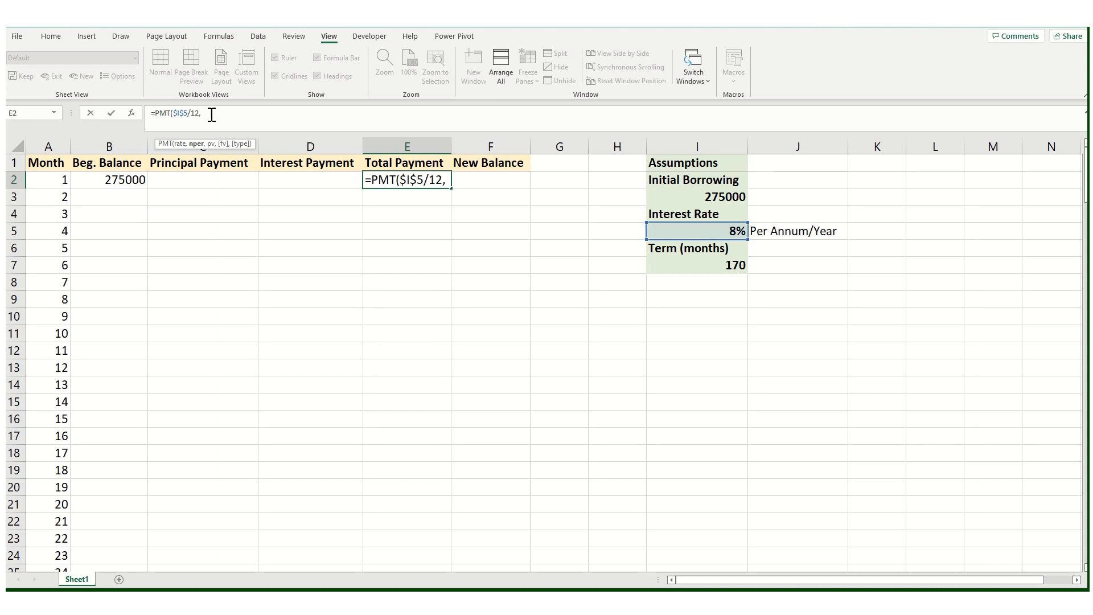
Step: Complete the PMT formula in E2 with term I7, absolute present value $I$3 and future value 0
left_click(718, 265)
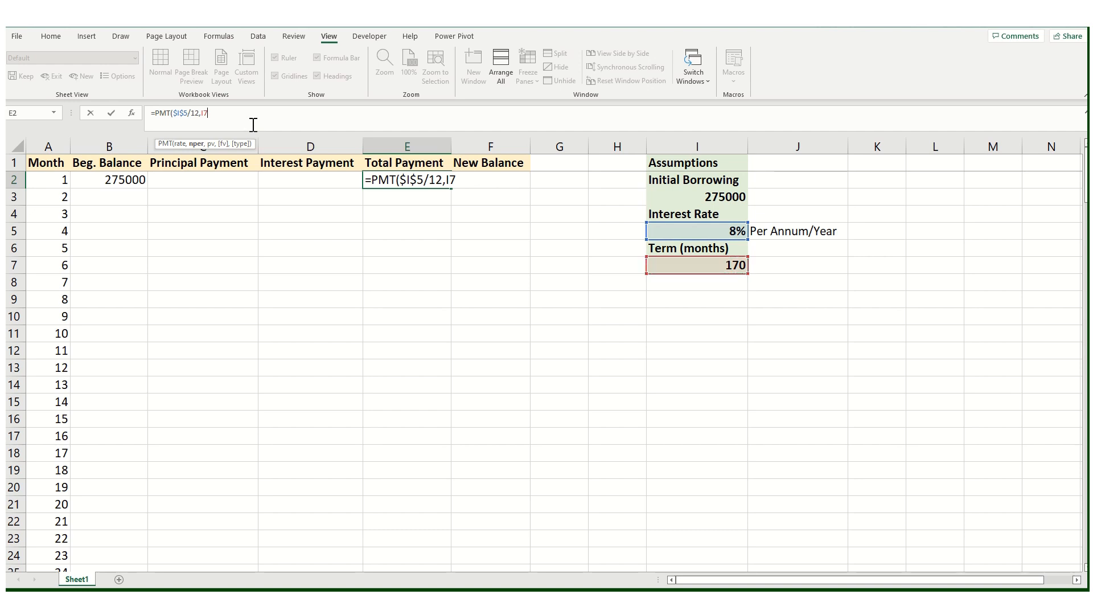
type(",")
left_click(693, 198)
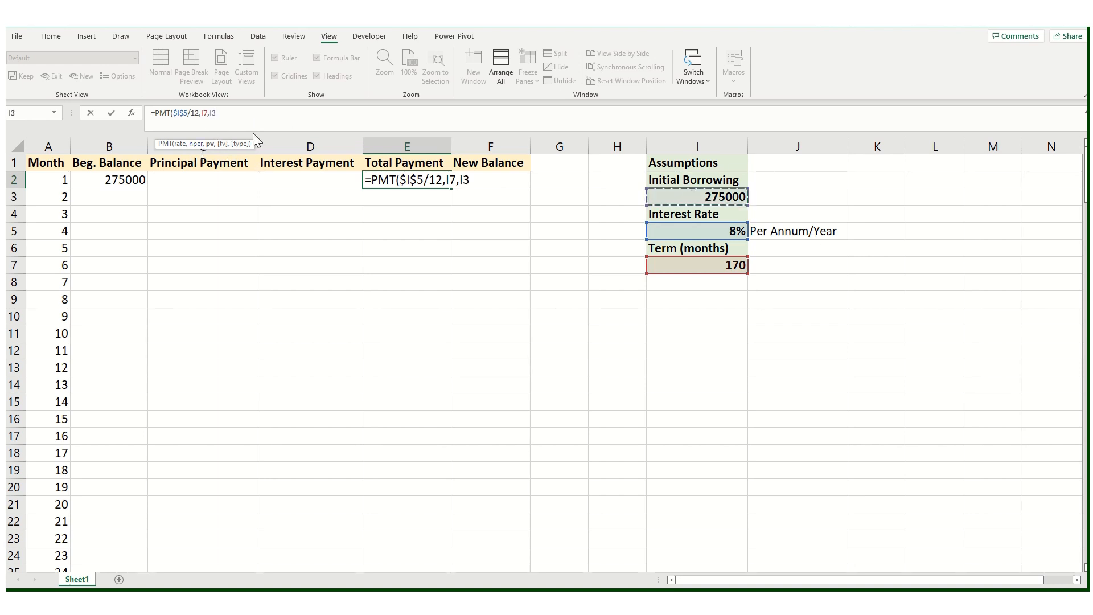
double_click(210, 116)
key("F4")
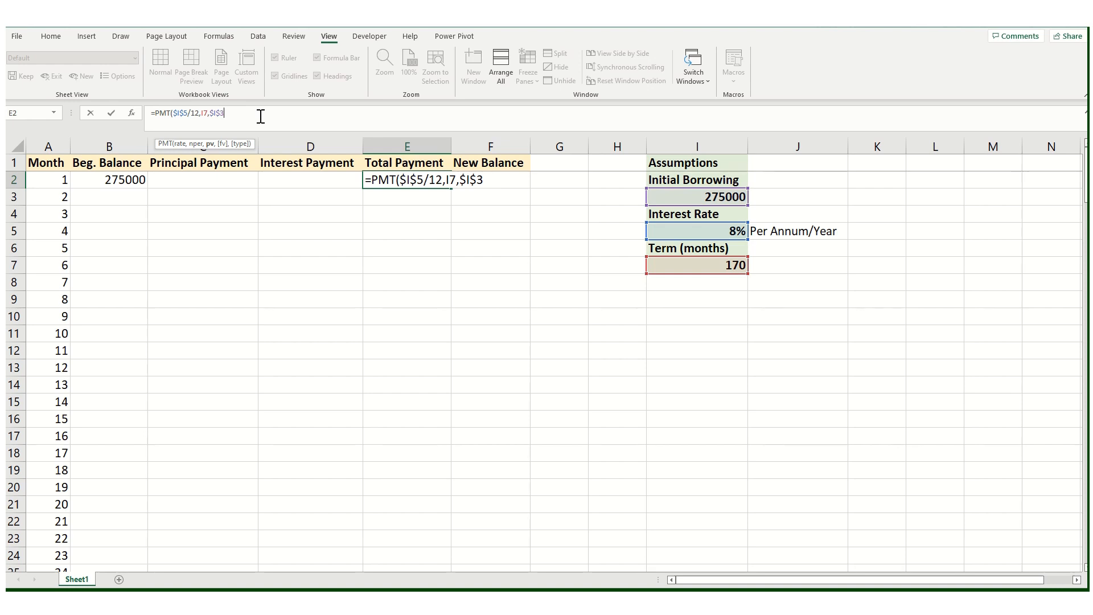
type(",0)")
key("Return")
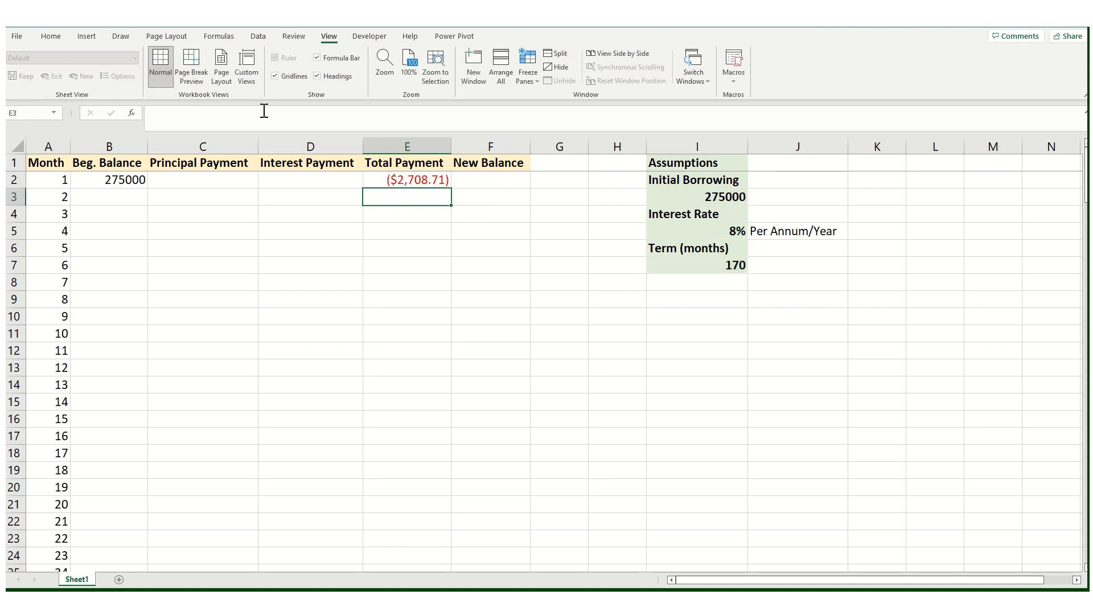
Step: Enter the interest payment formula =-($I$5/12)*B2 in D2
left_click(400, 262)
left_click(399, 184)
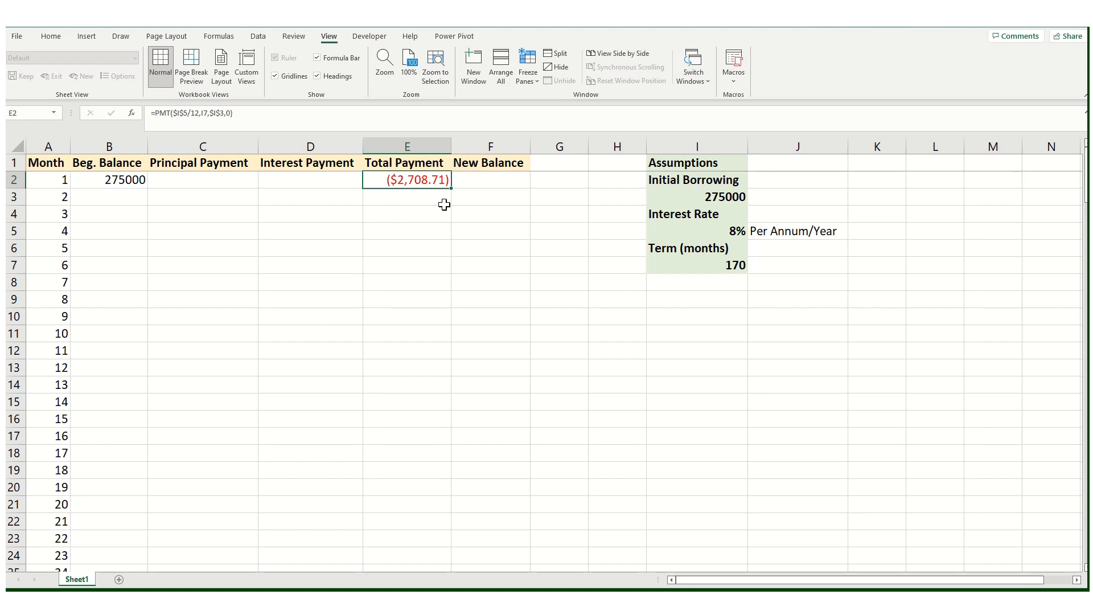
left_click(314, 180)
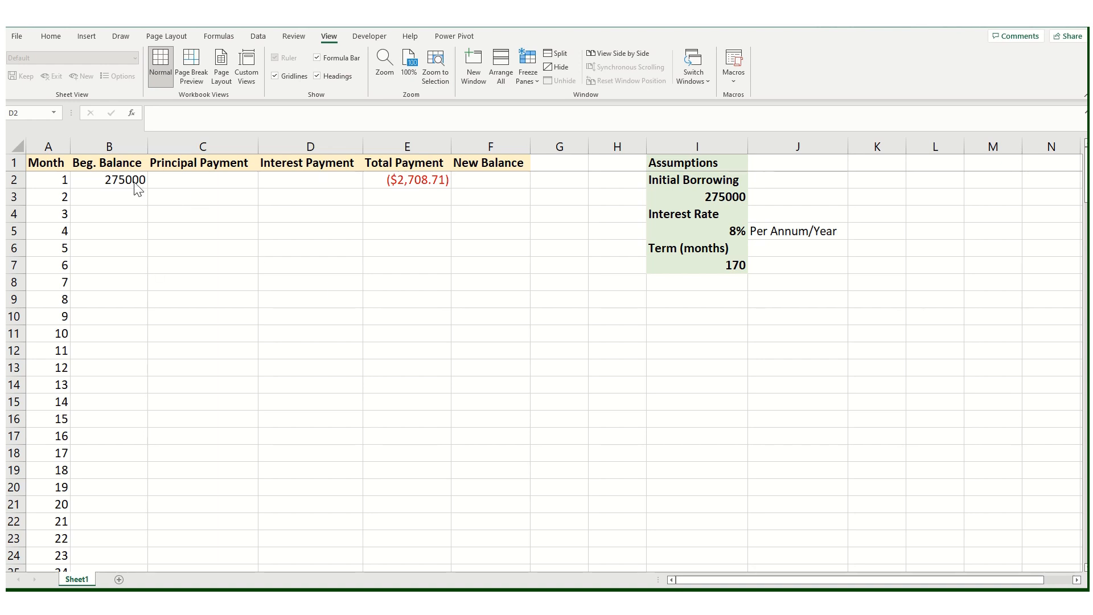
left_click(307, 183)
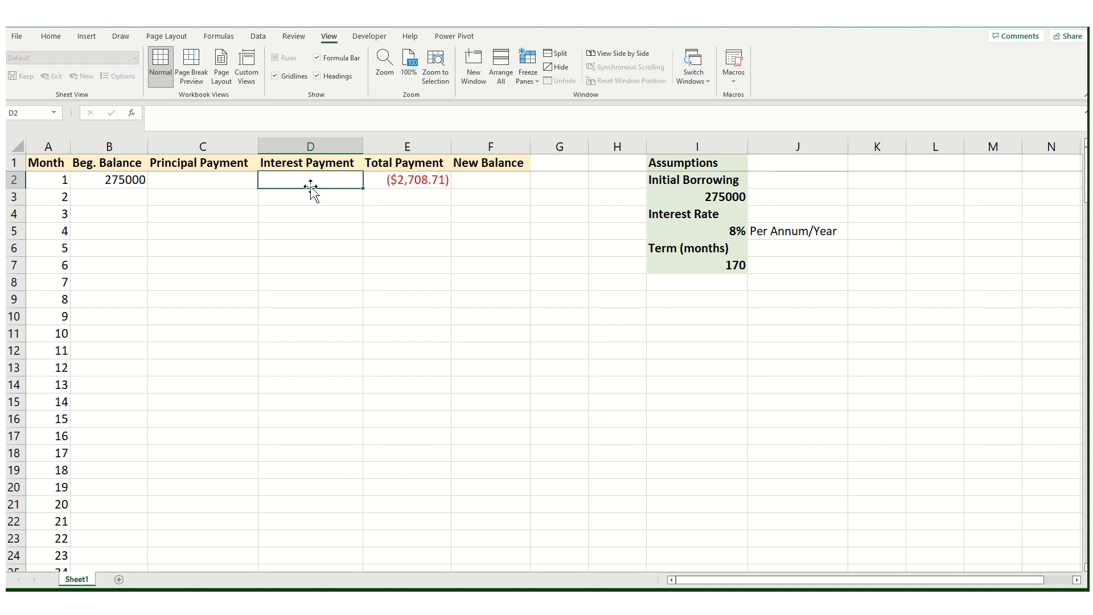
type("=")
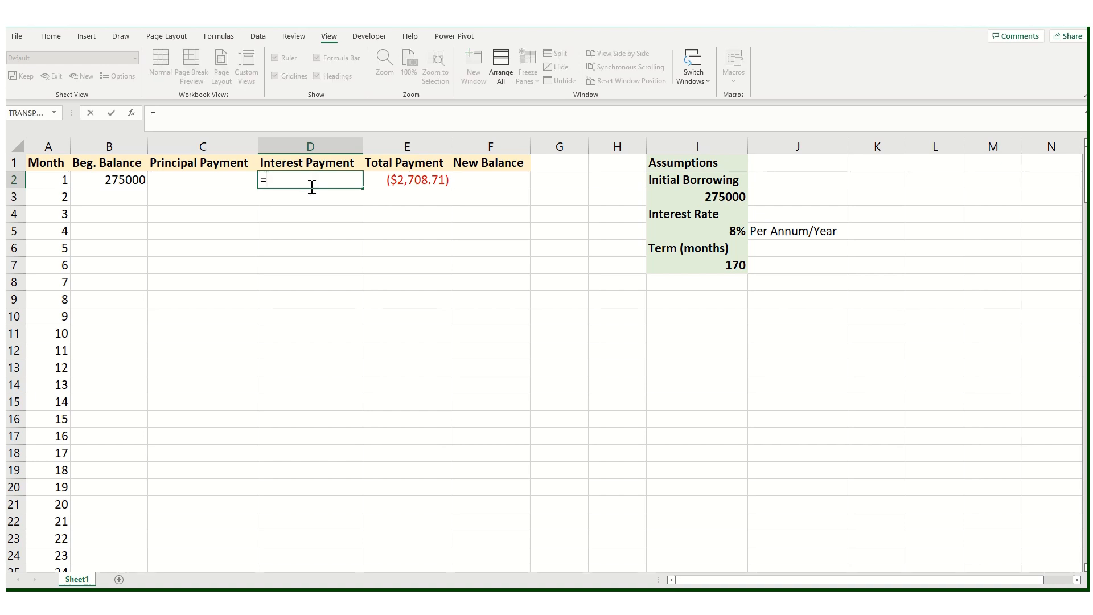
left_click(681, 233)
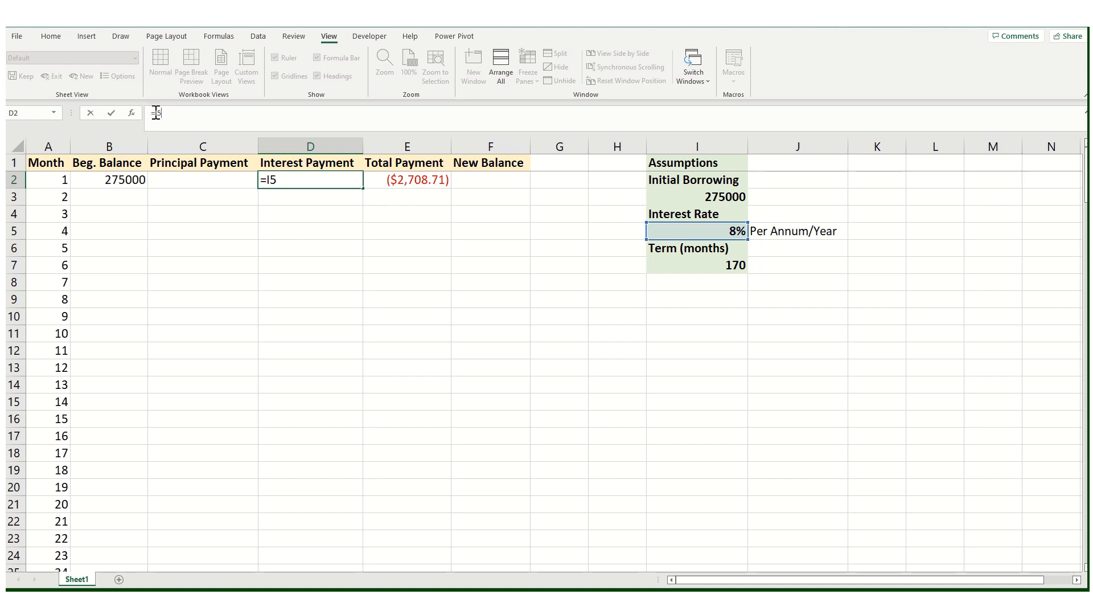
left_click_drag(155, 112, 171, 115)
key("F4")
type("/12")
left_click(155, 113)
type("(")
type(")*")
left_click(126, 180)
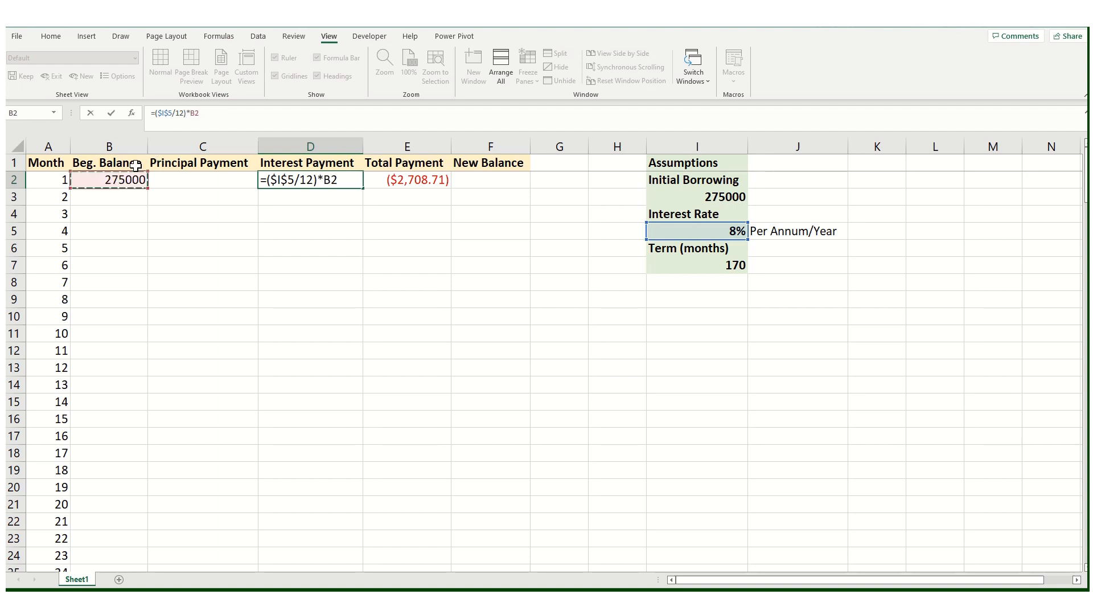
left_click(155, 113)
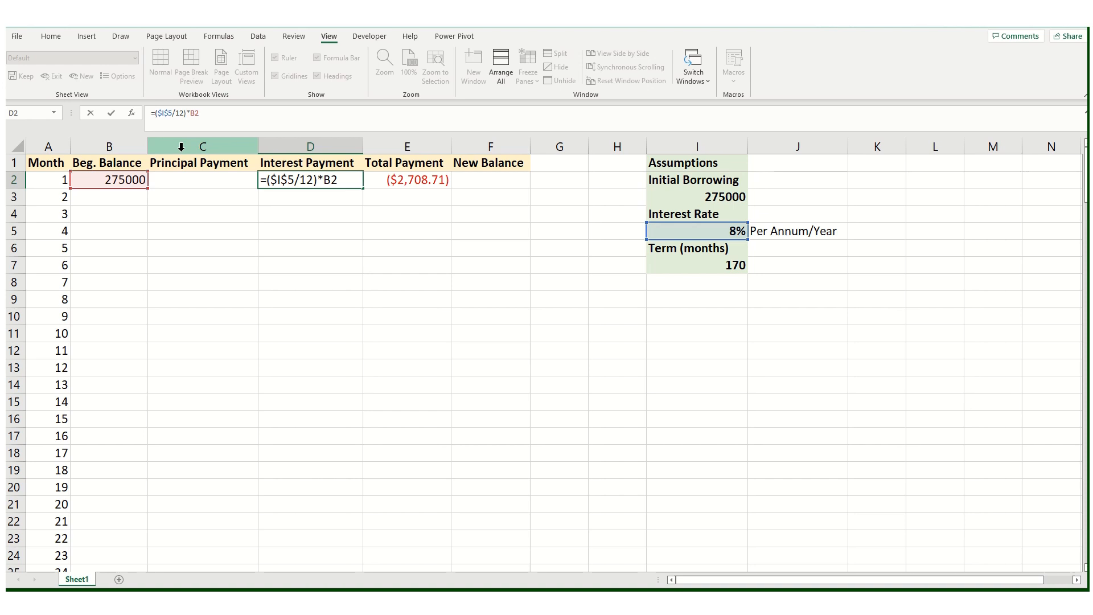
type("-")
key("Return")
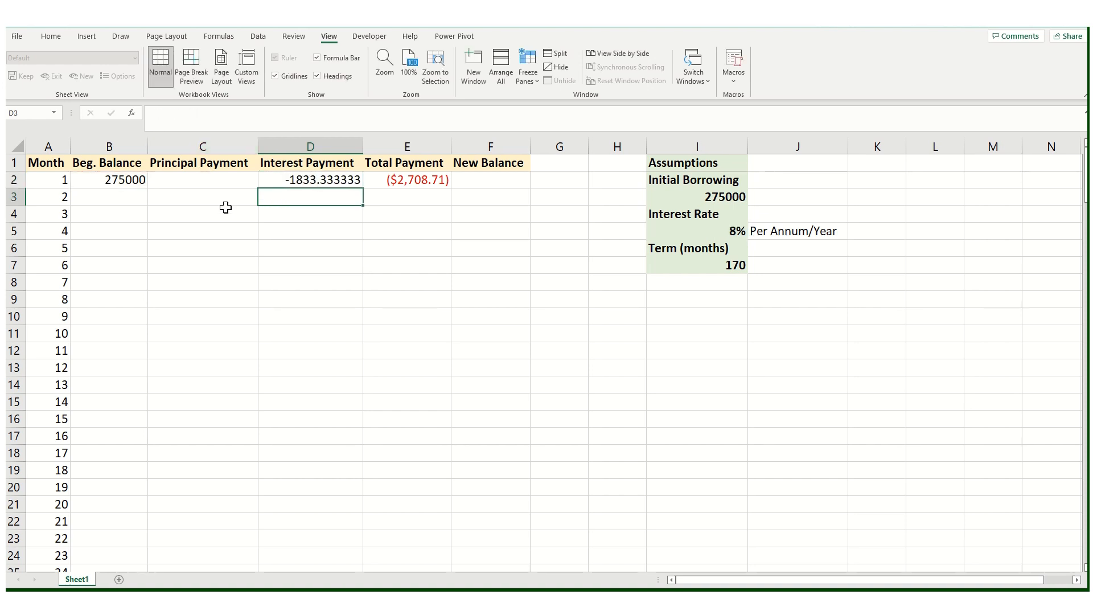
Step: Enter the principal payment formula =E2-D2 in C2
left_click(309, 180)
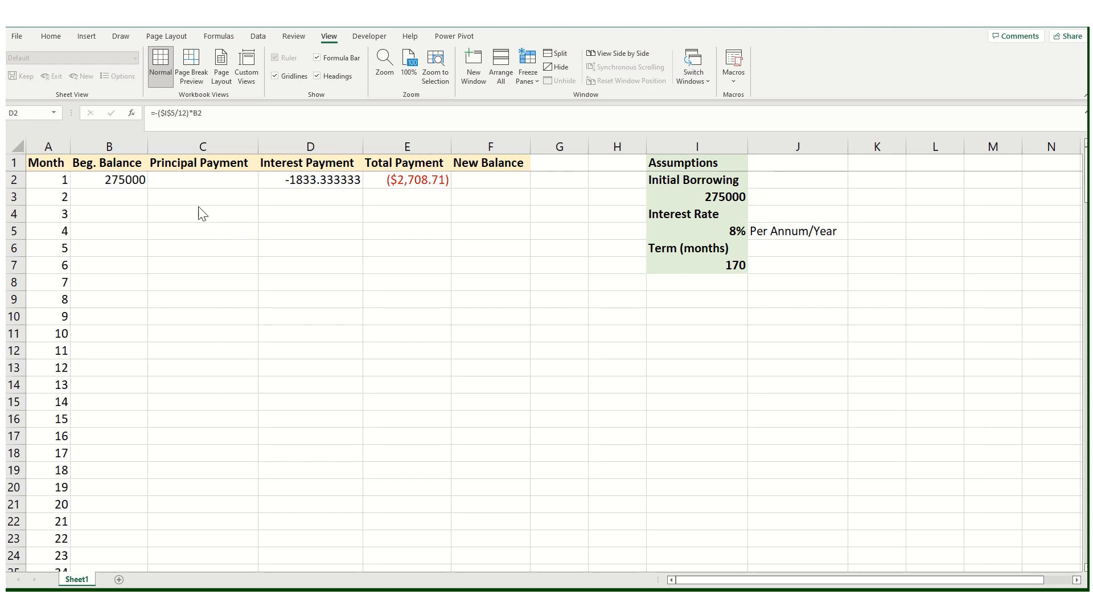
left_click(194, 184)
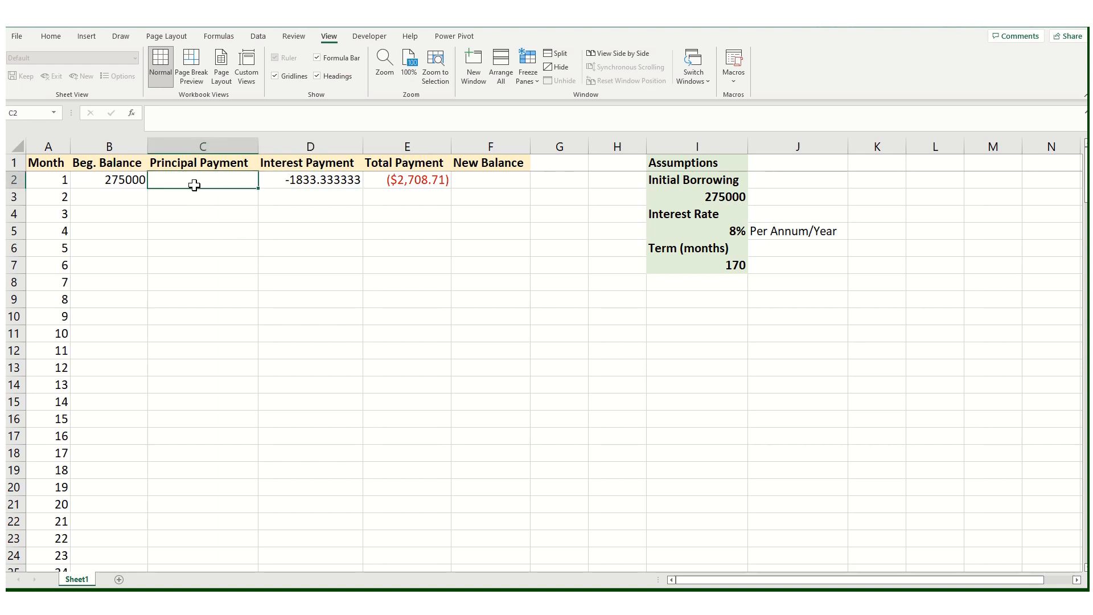
type("=")
left_click(409, 180)
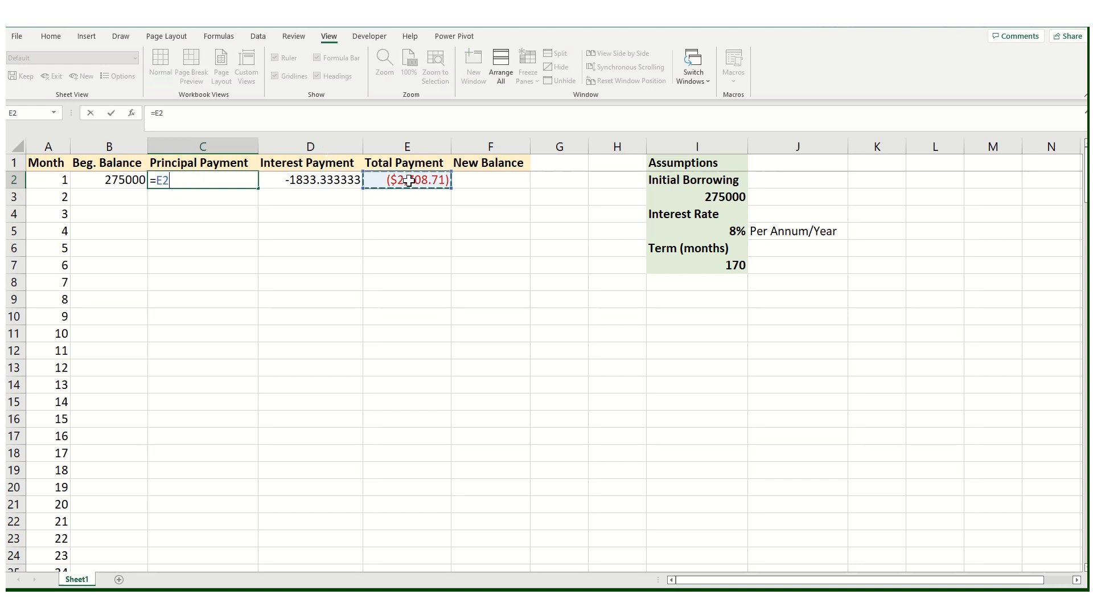
type("-")
left_click(333, 180)
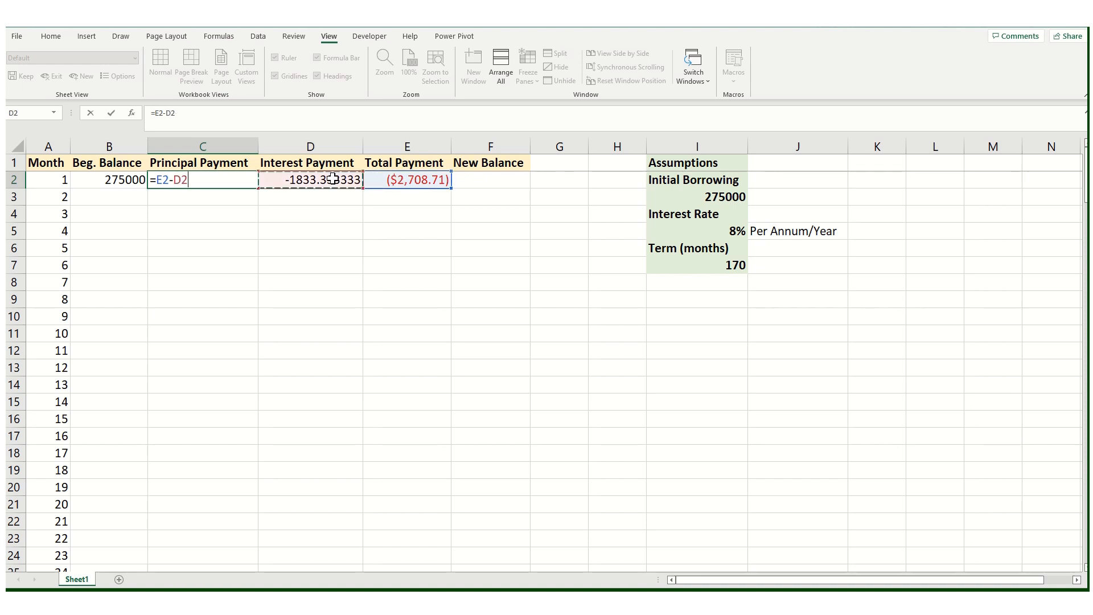
key("Return")
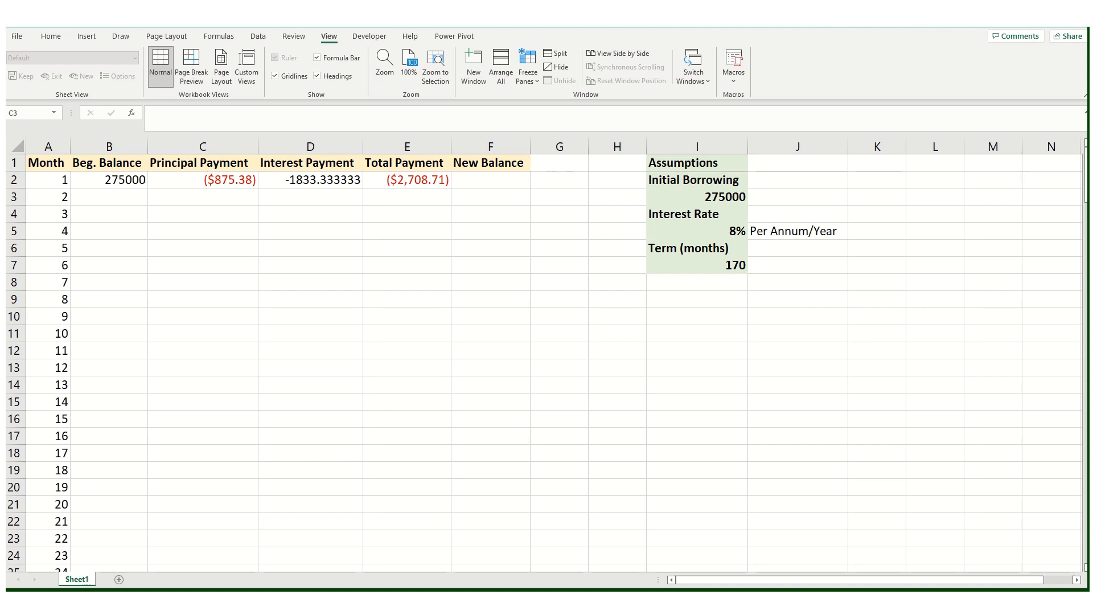
Step: Enter the new balance formula =B2+C2 in F2
left_click(229, 199)
left_click(475, 180)
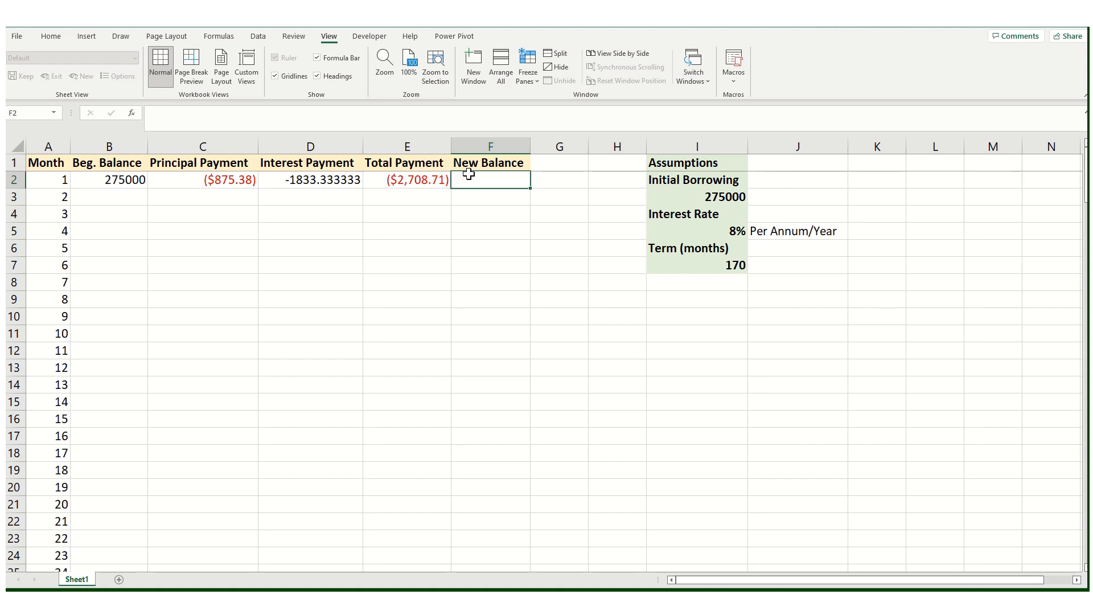
type("=")
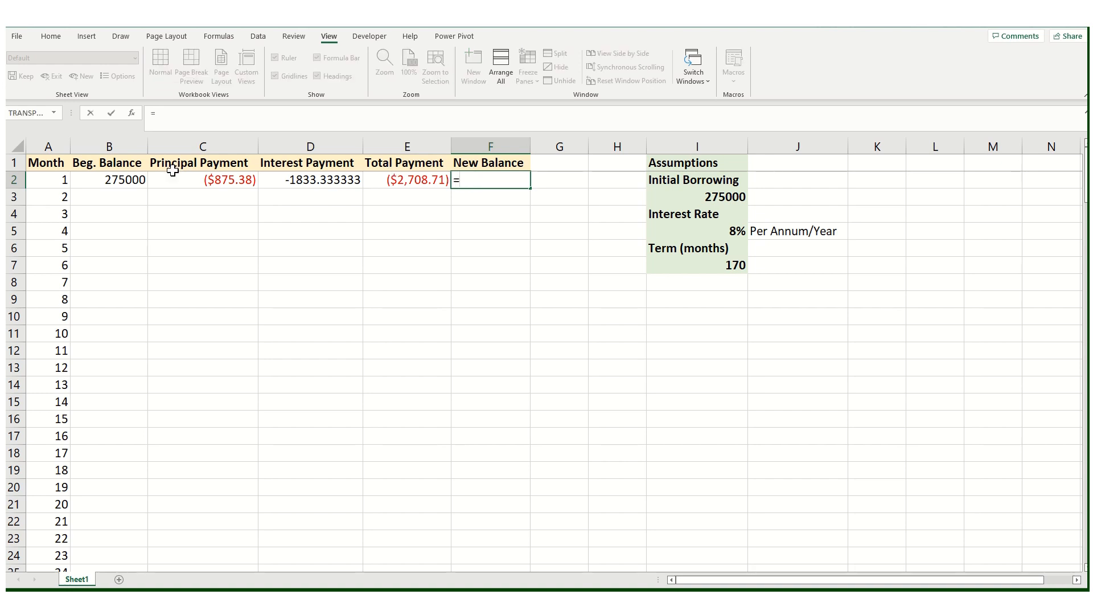
left_click(116, 180)
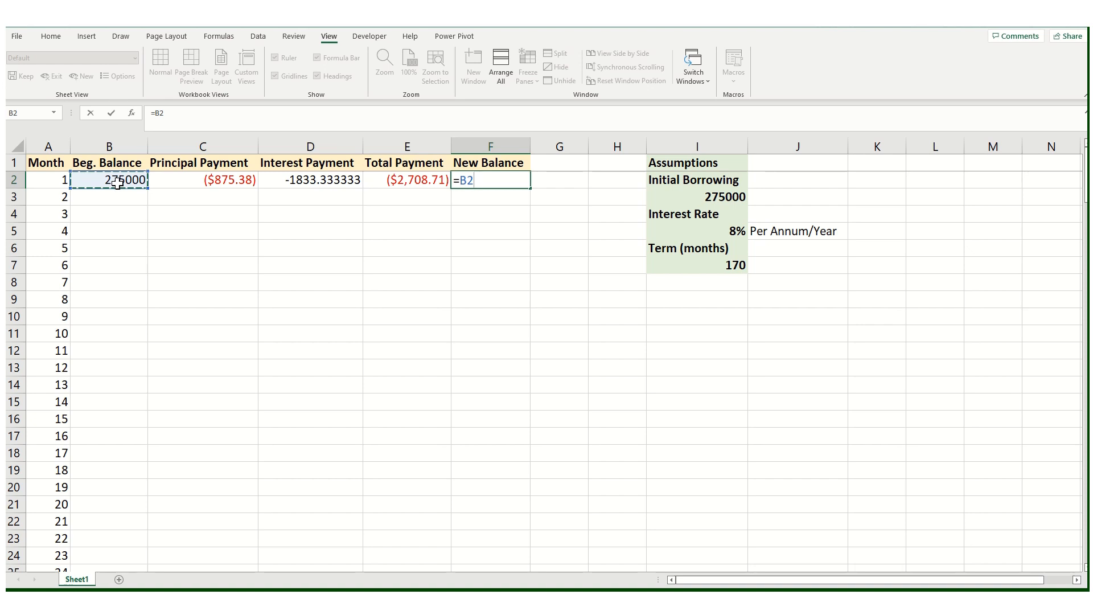
type("+")
left_click(221, 180)
key("Return")
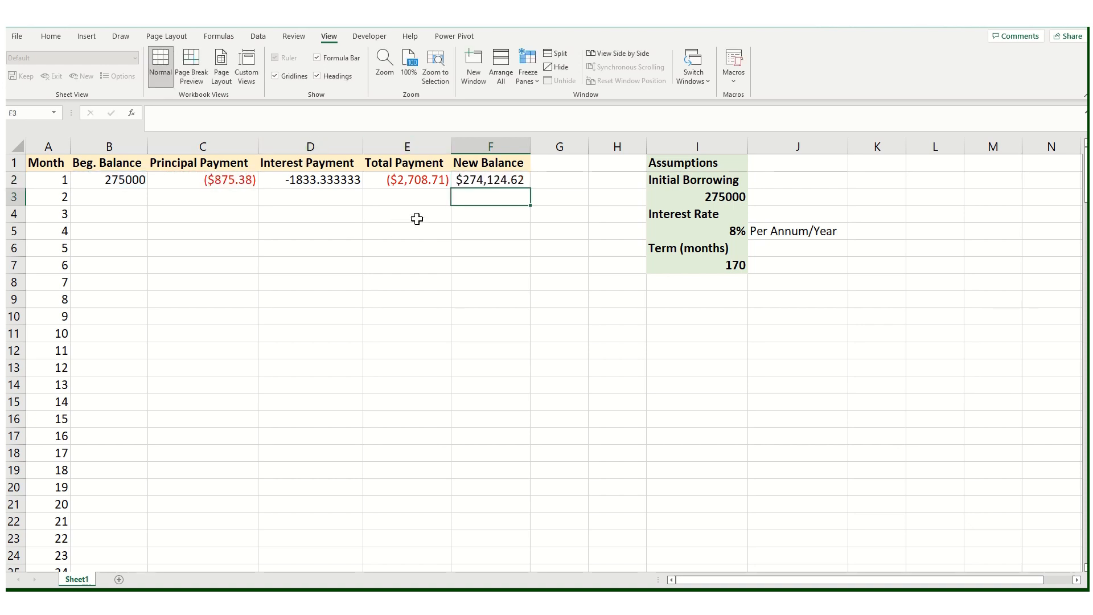
Step: Set month 2's beginning balance in B3 to =F2
left_click(127, 199)
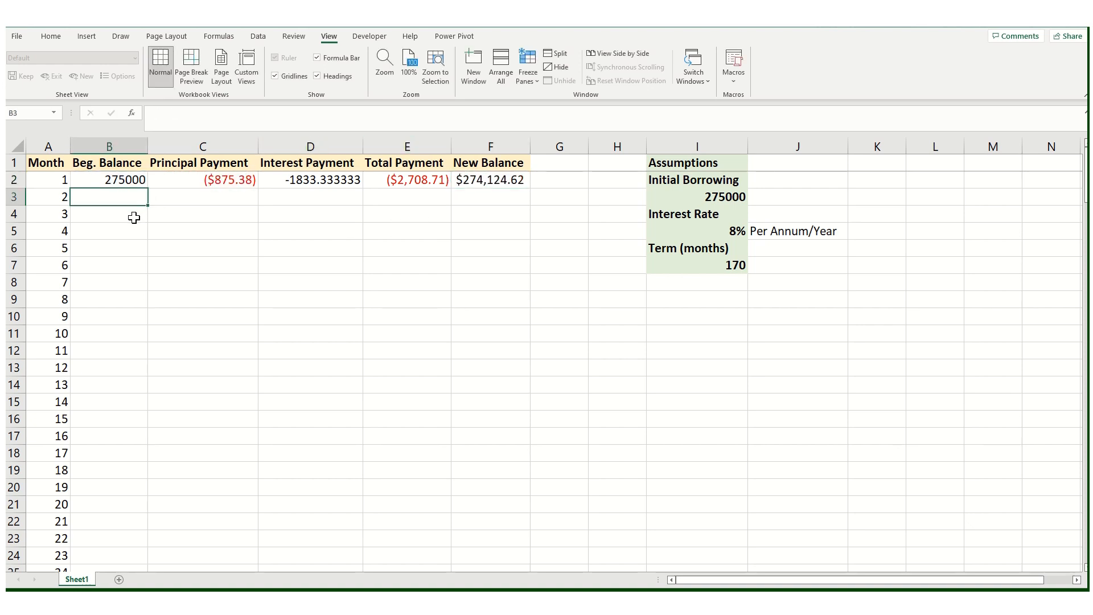
type("=")
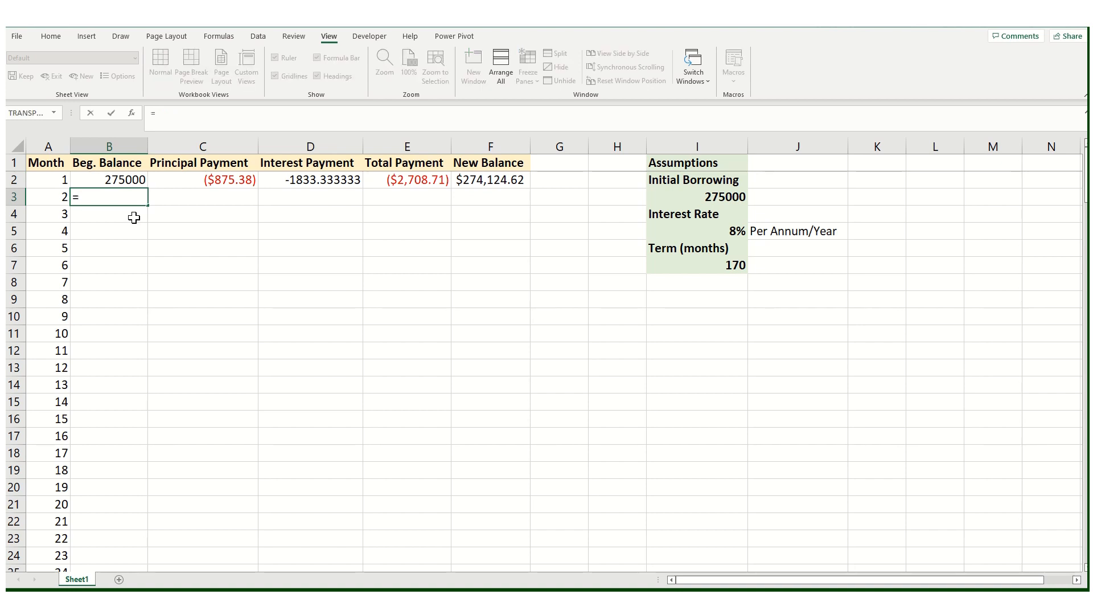
left_click(476, 181)
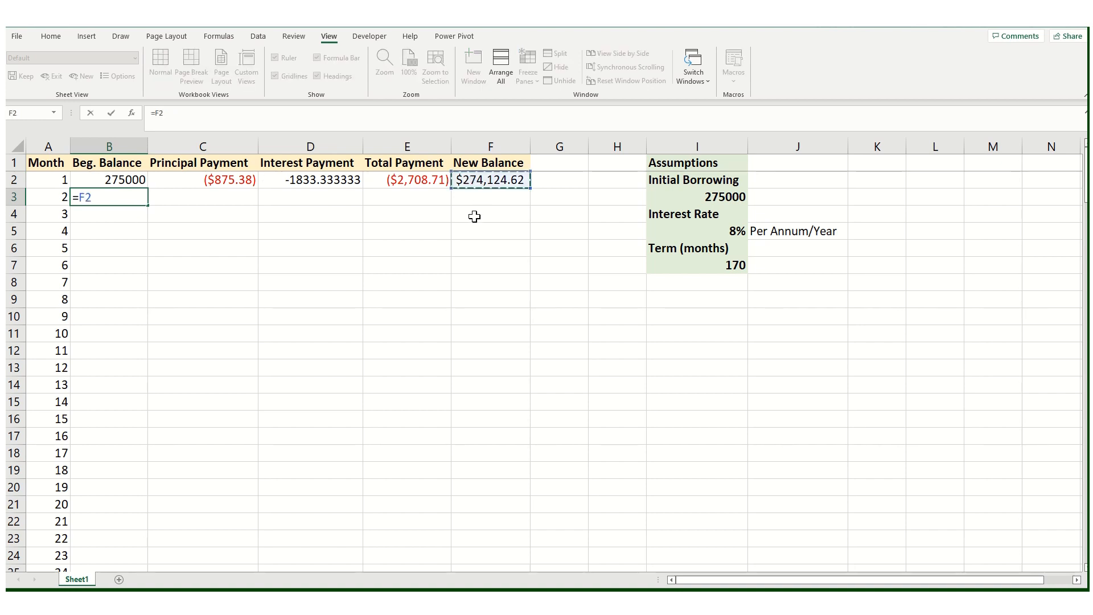
key("Return")
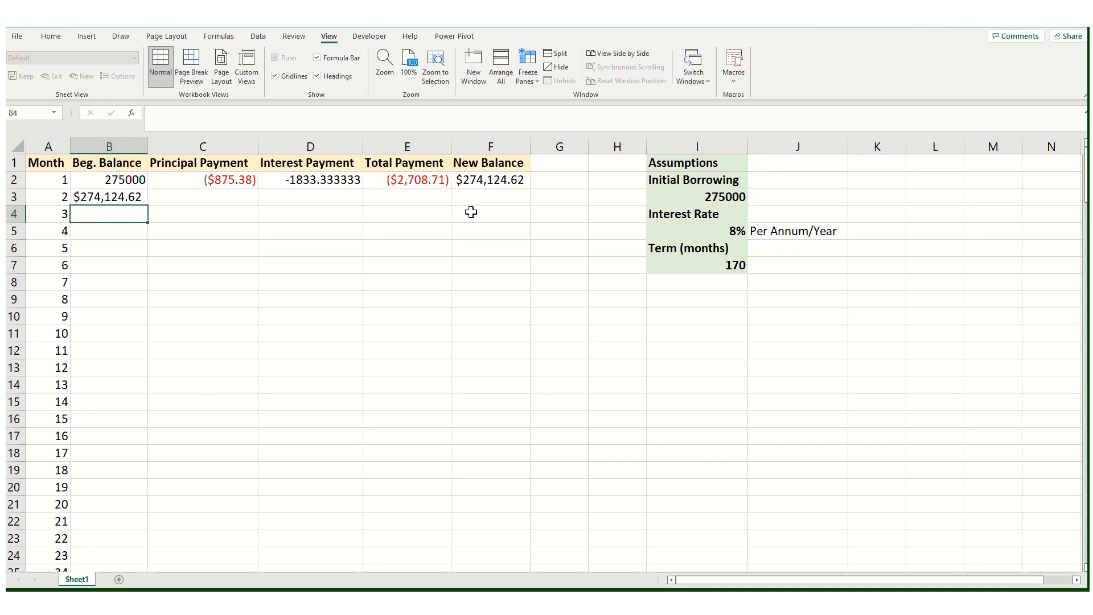
Step: Copy the currency formatting from B3 to B2 with the Format Painter
left_click(108, 194)
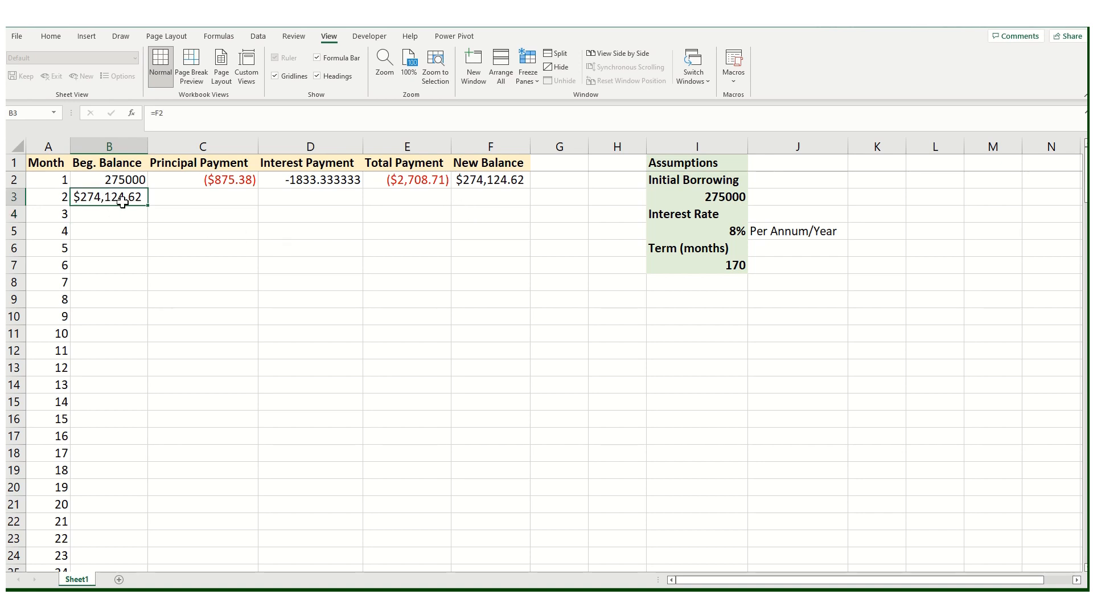
left_click(62, 38)
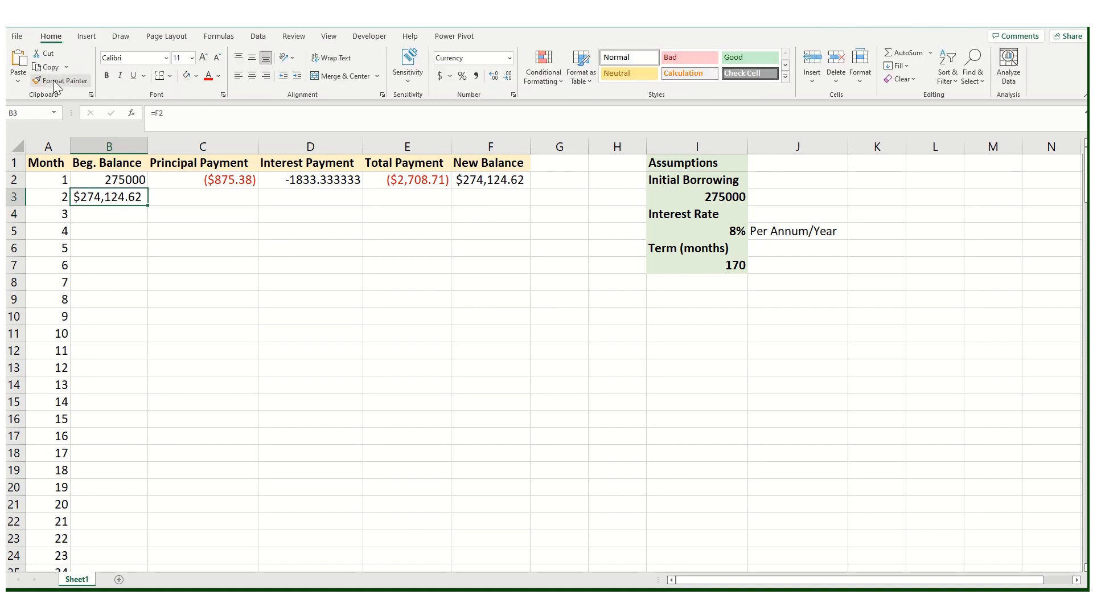
left_click(61, 81)
left_click(104, 183)
Step: Try filling the C2:F2 formulas down into row 3, then undo the fill
left_click(159, 209)
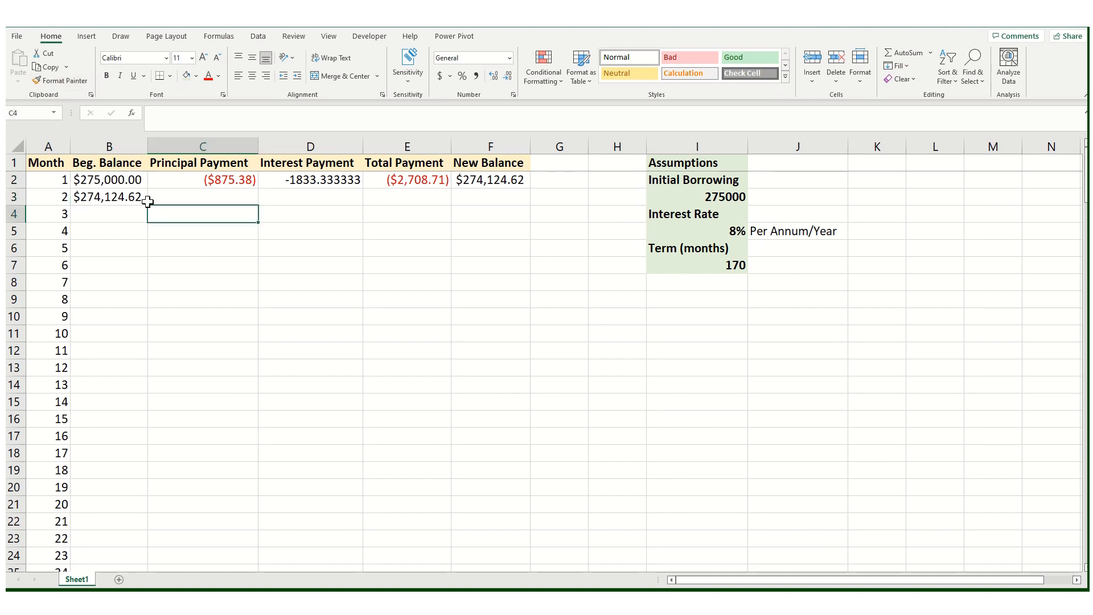
left_click(231, 180)
mouse_move(288, 180)
left_mouse_down()
mouse_move(495, 181)
mouse_move(531, 208)
left_mouse_up()
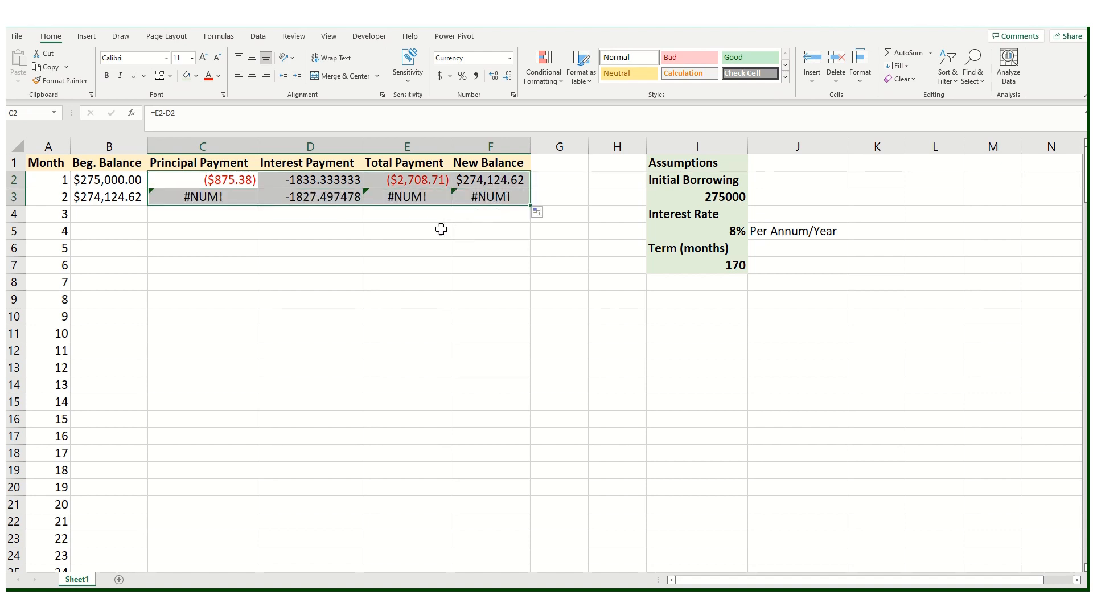
left_click(420, 238)
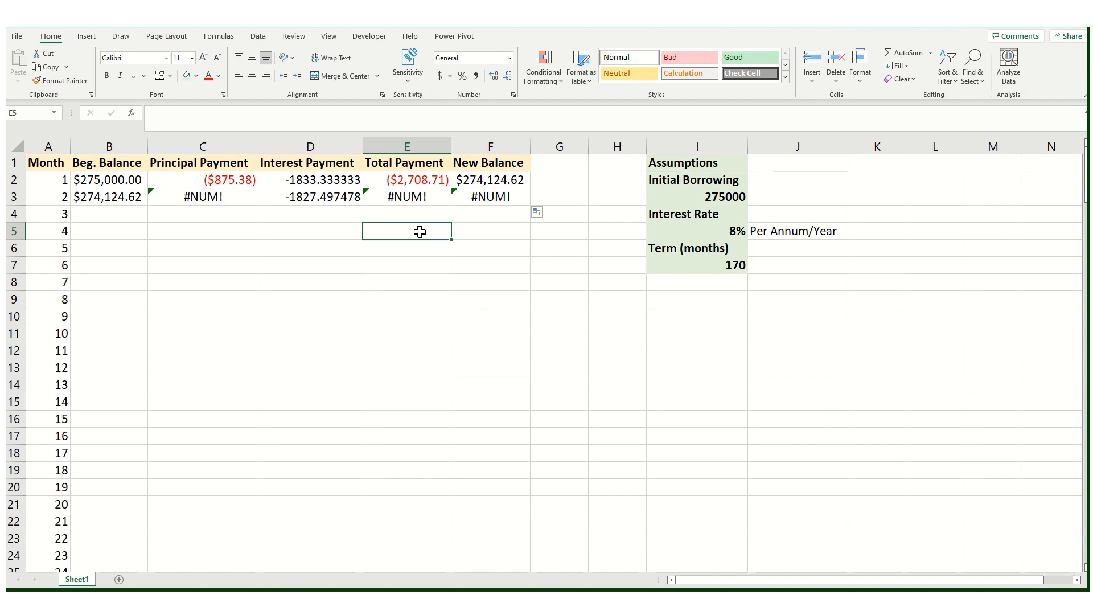
key("ctrl+z")
Step: Make the term reference in E2's PMT formula absolute as $I$7
left_click(313, 226)
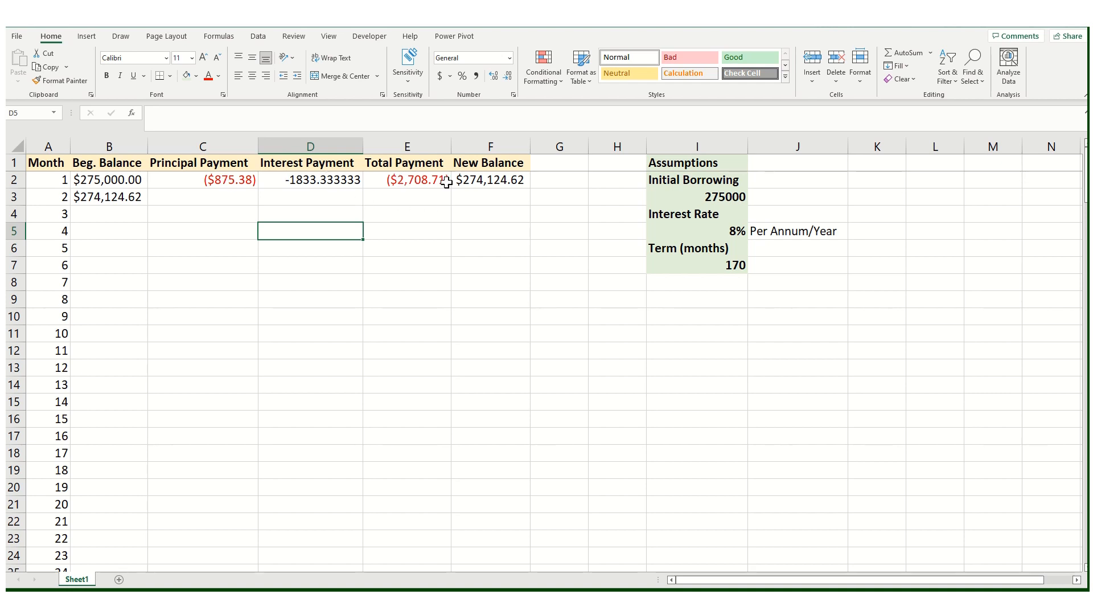
left_click(496, 181)
left_click(431, 181)
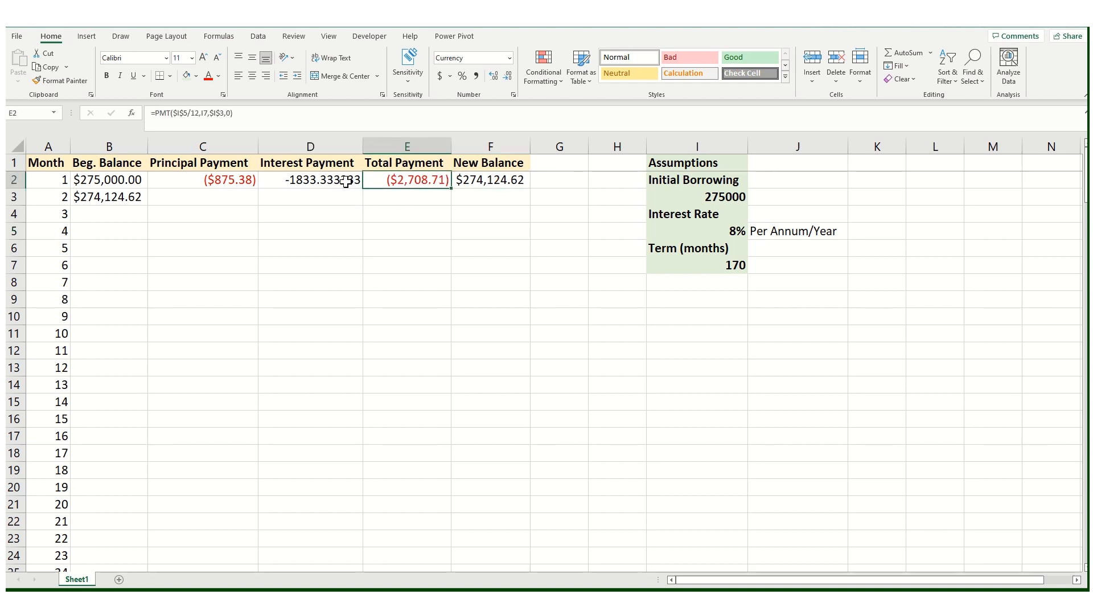
left_click(207, 112)
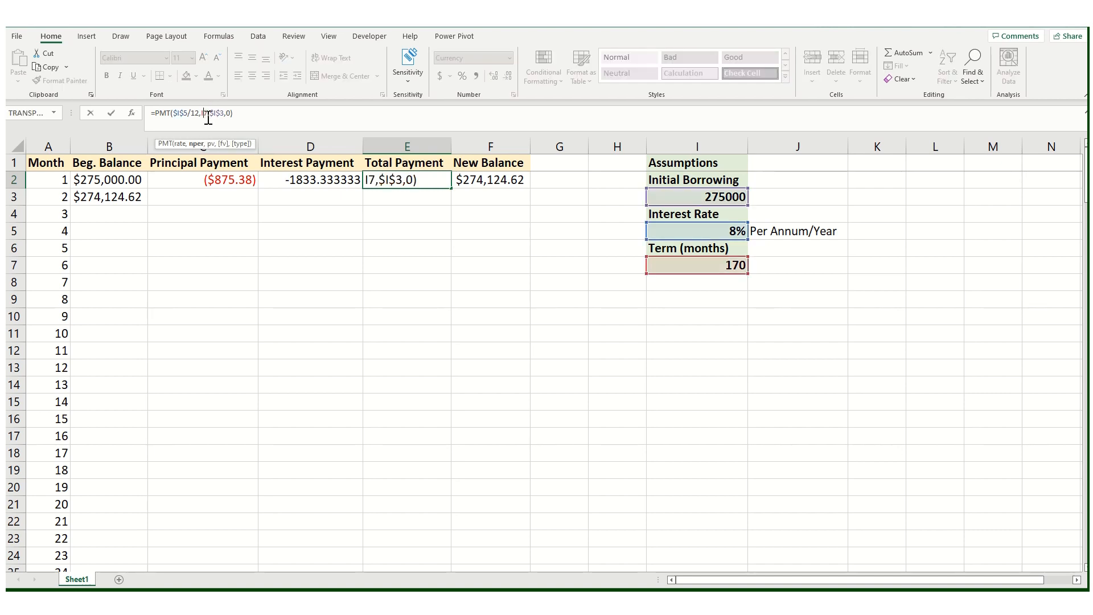
left_click_drag(207, 113, 200, 113)
key("F4")
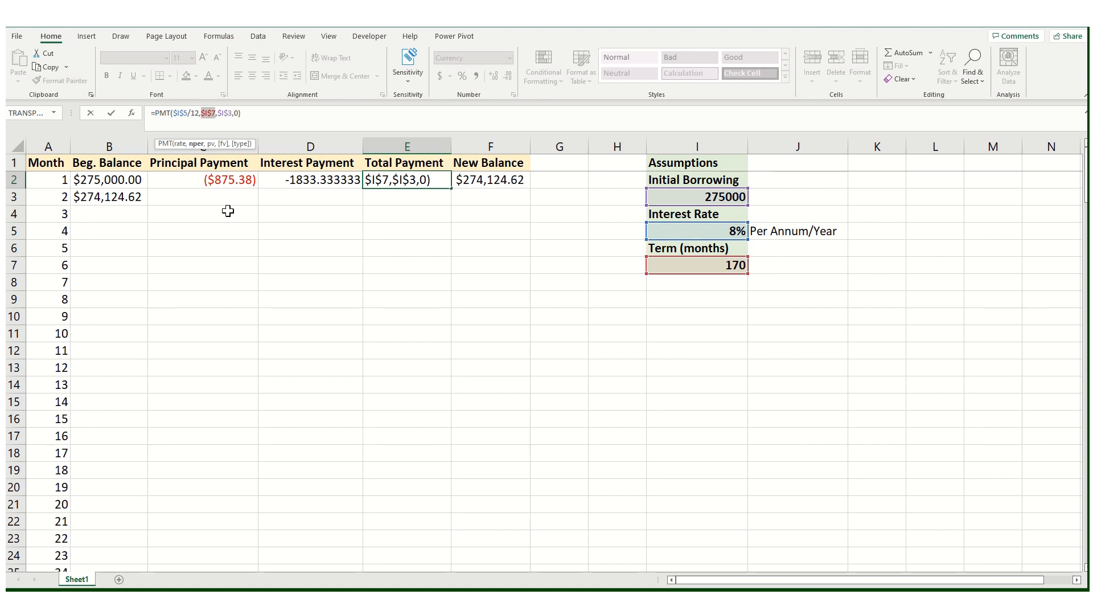
key("Return")
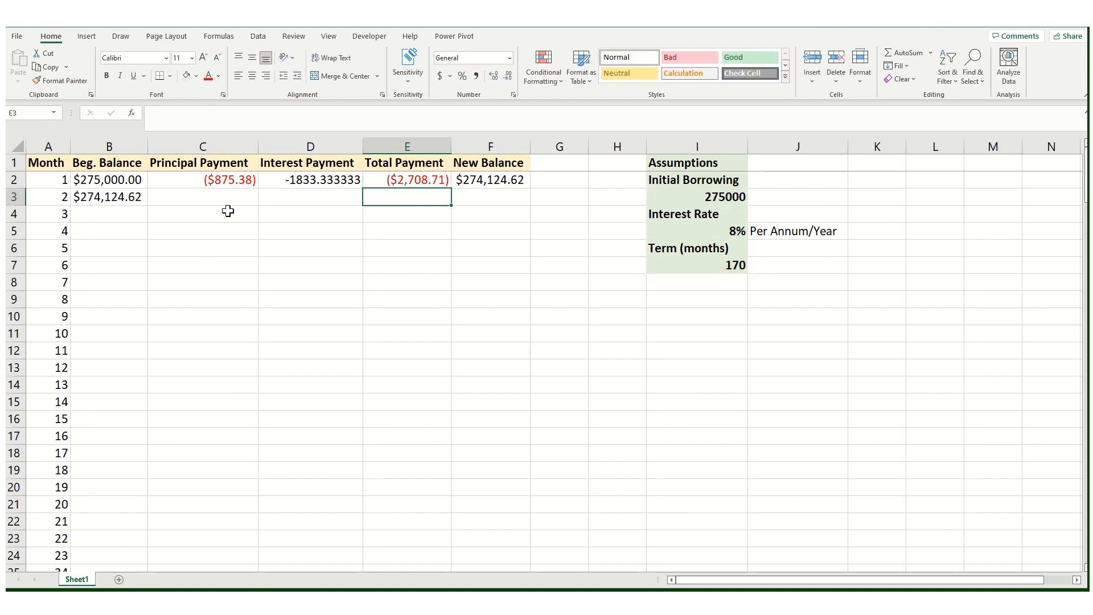
Step: Fill the C2:F2 formulas down into row 3
left_click(221, 177)
left_click_drag(222, 177, 464, 182)
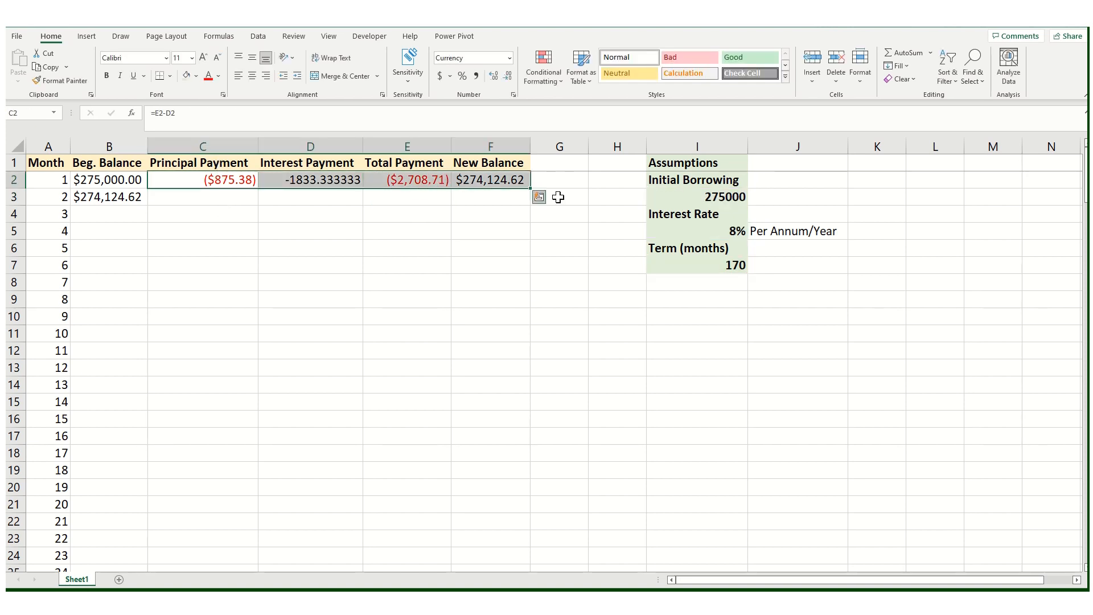
left_click_drag(529, 194, 526, 200)
left_click(441, 248)
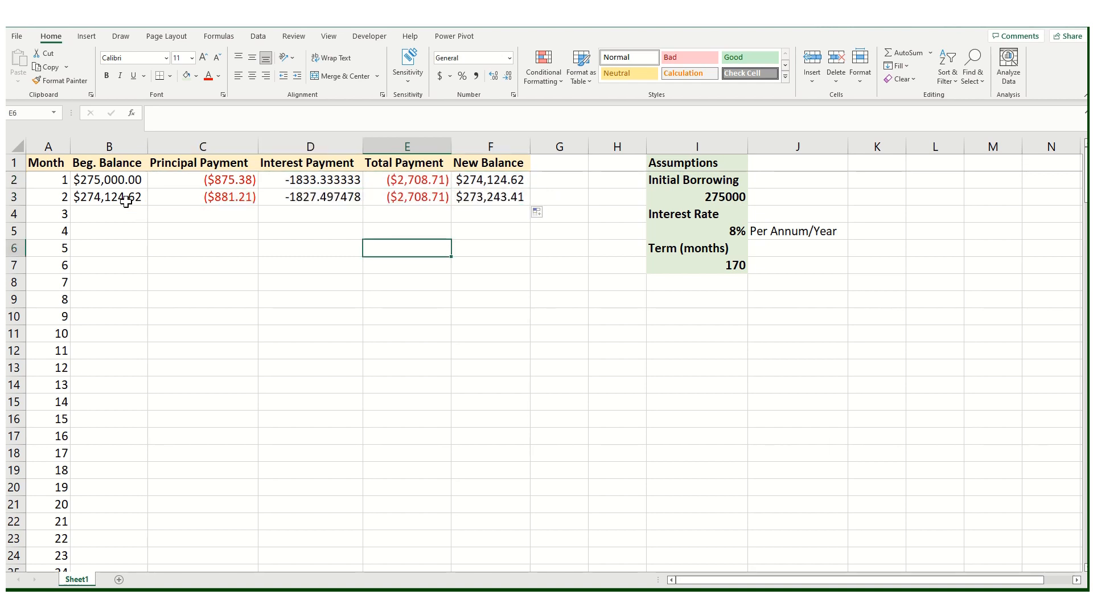
Step: Fill the month 2 row B3:F3 down through row 171 to complete all 170 months
left_click_drag(125, 199, 489, 202)
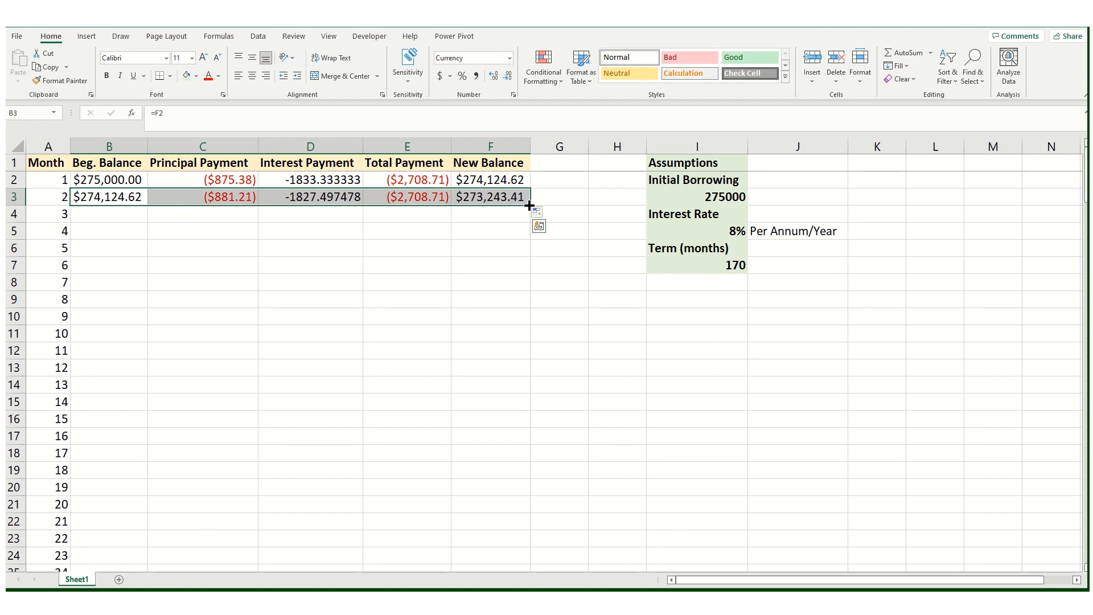
left_click_drag(528, 212, 490, 549)
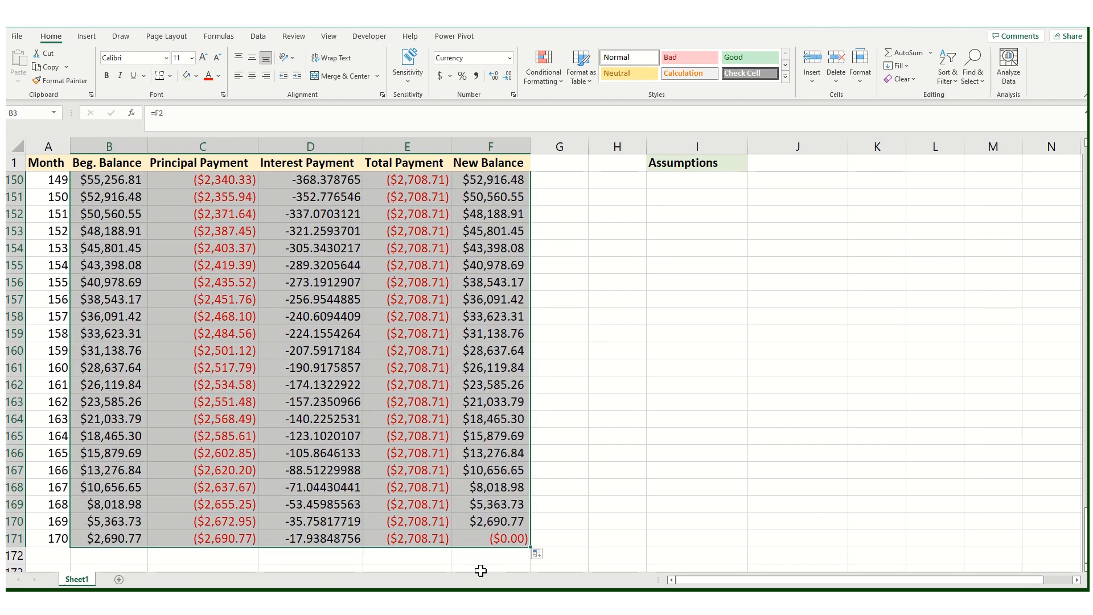
left_click(477, 546)
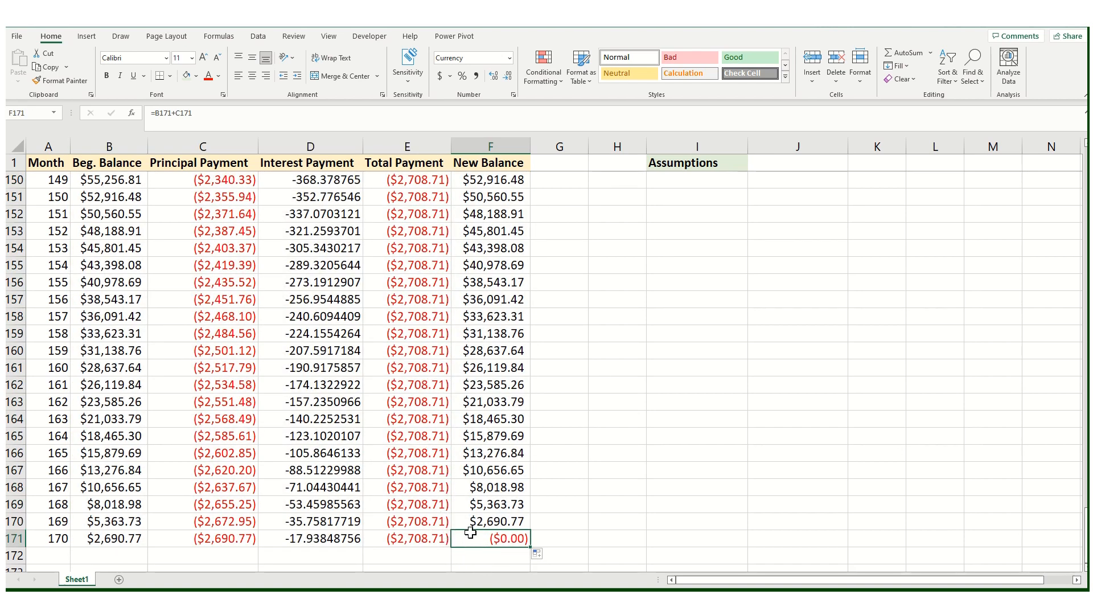
scroll(481, 473, "down", 1)
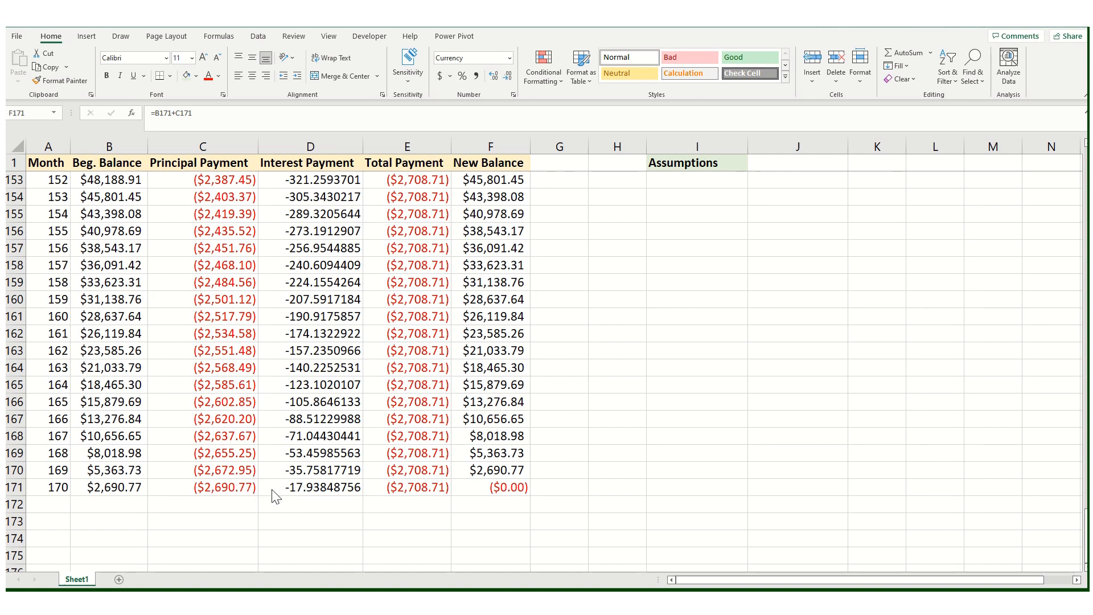
Step: Total the principal payments in C172 with =SUM(C1:C171)
left_click(228, 503)
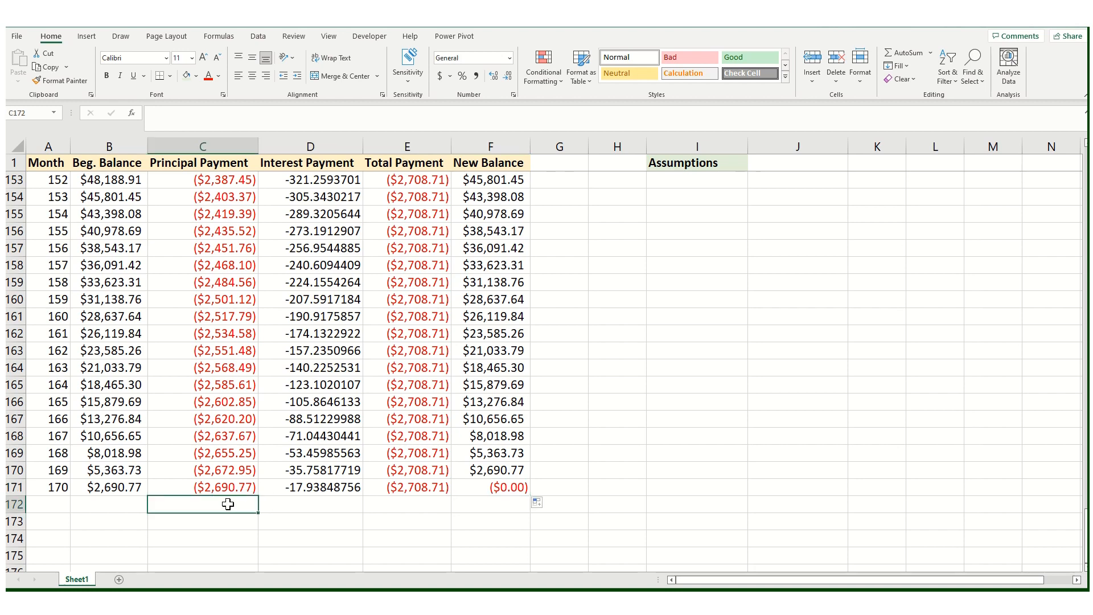
type("=sum")
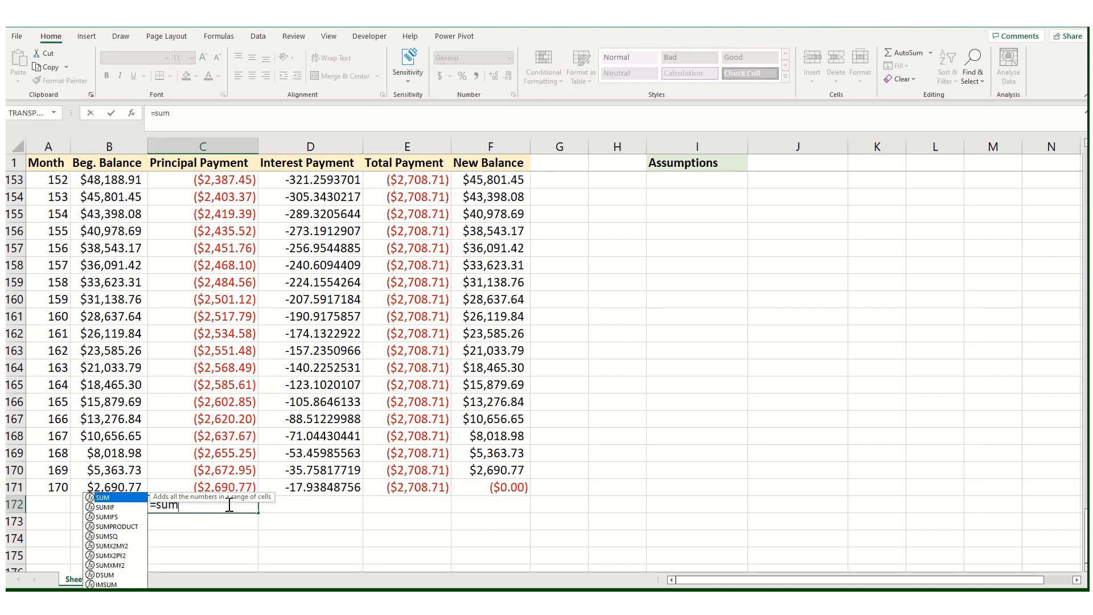
double_click(91, 498)
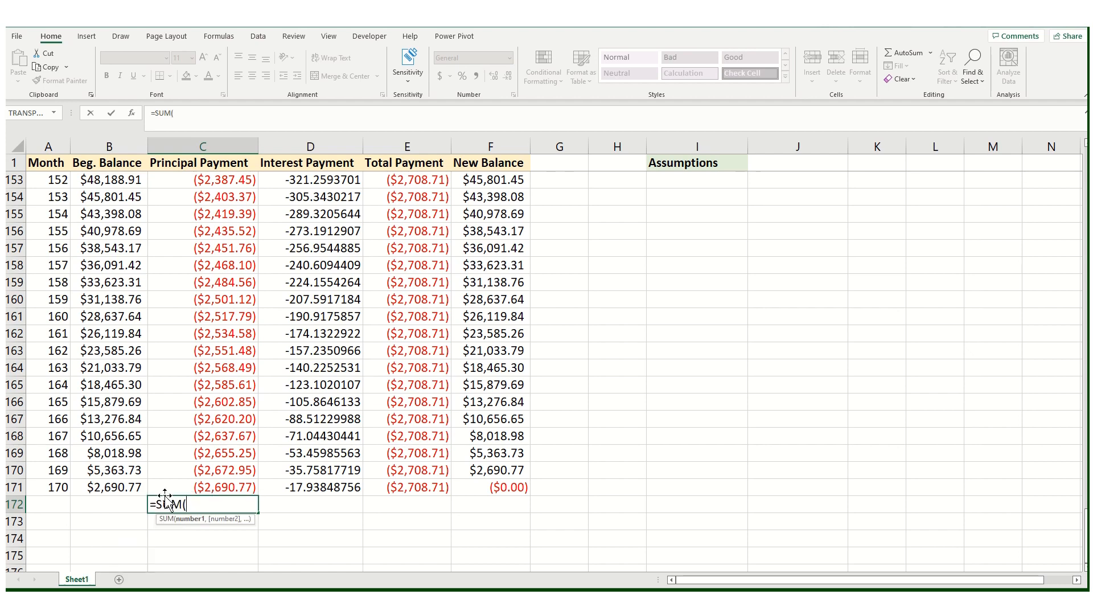
left_click(202, 488)
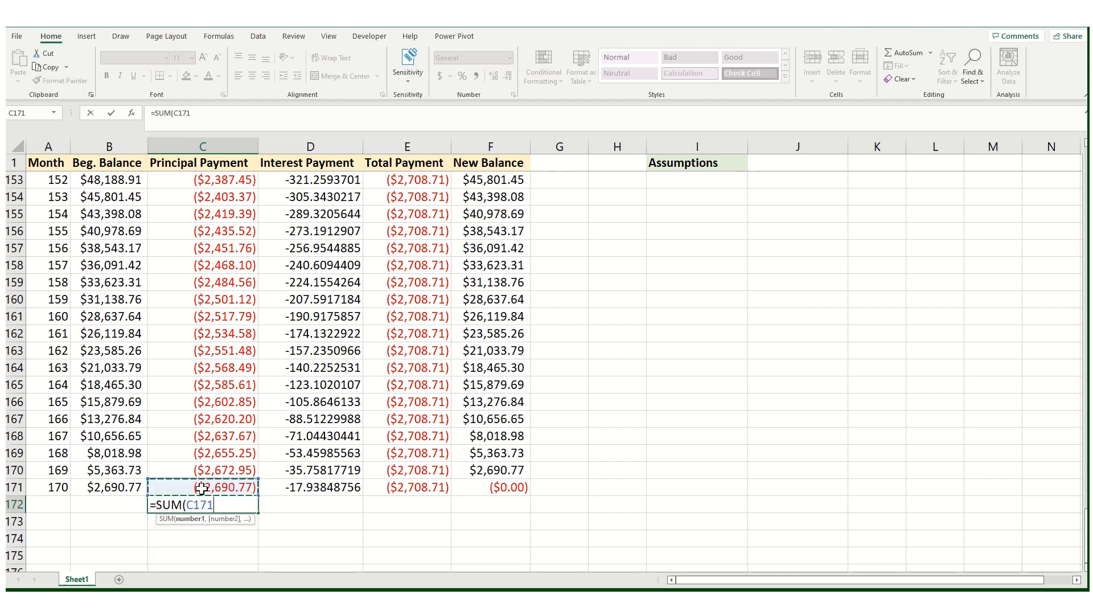
key("ctrl+shift+Up")
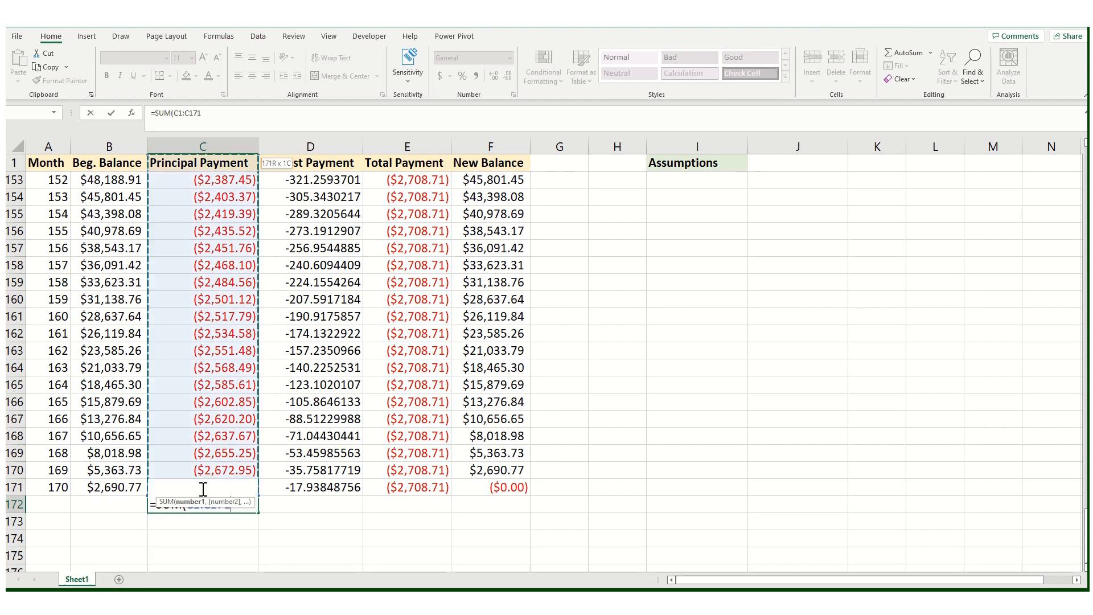
type(")")
key("Return")
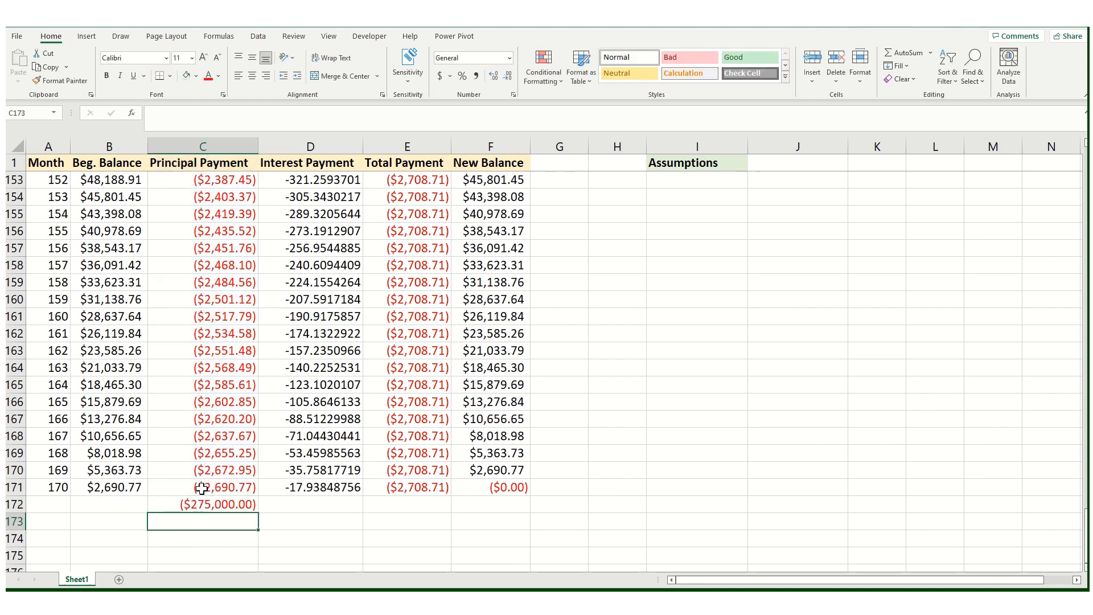
Step: Copy the C172 total across to D172 and E172 for interest and total payments
left_click(235, 504)
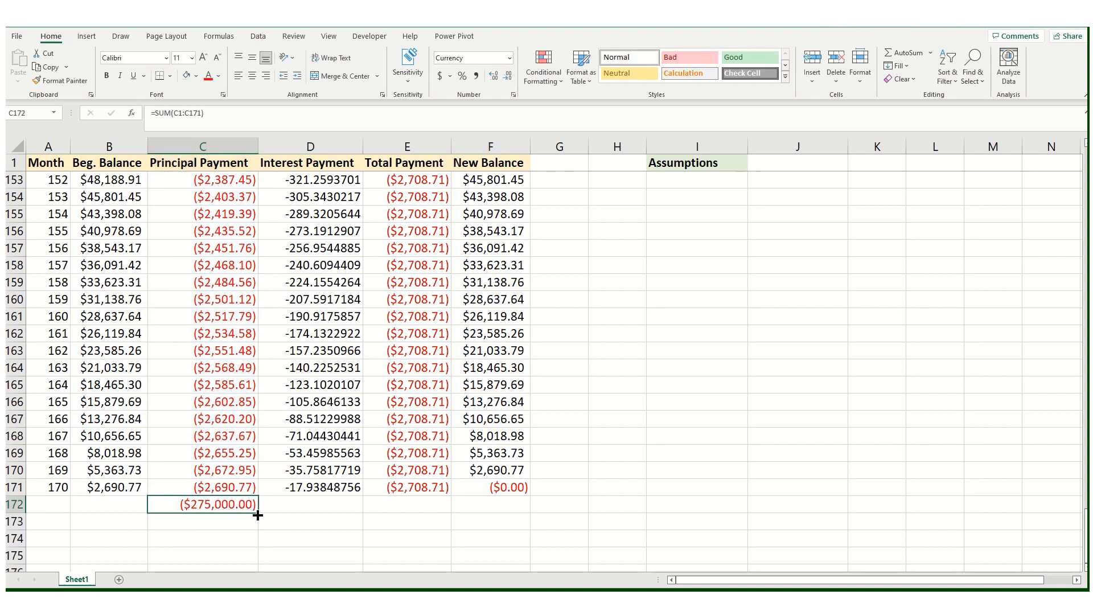
left_click_drag(259, 514, 447, 511)
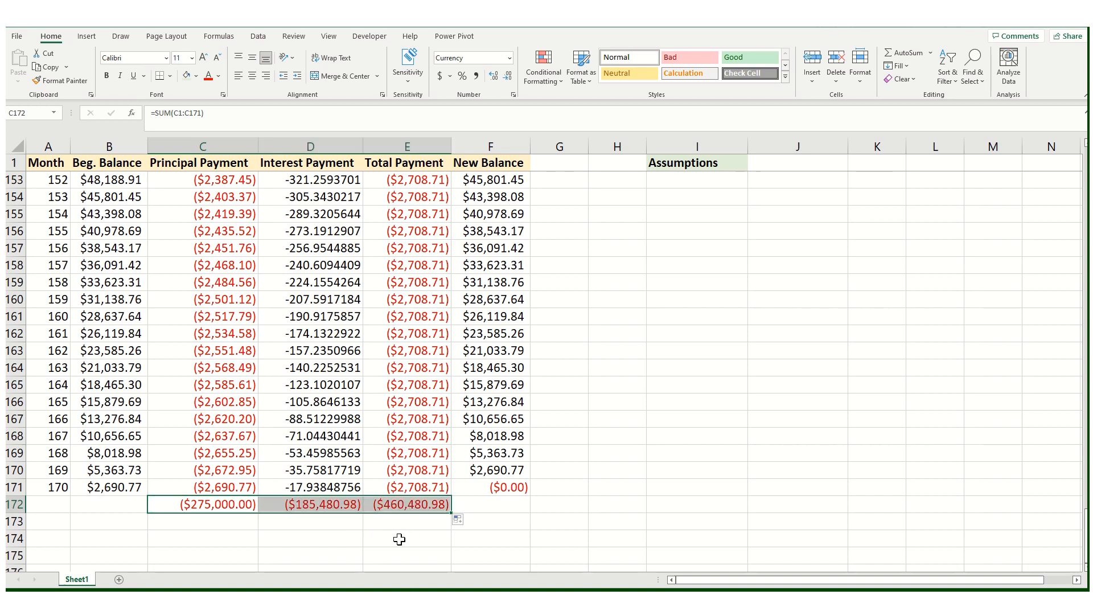
left_click(393, 539)
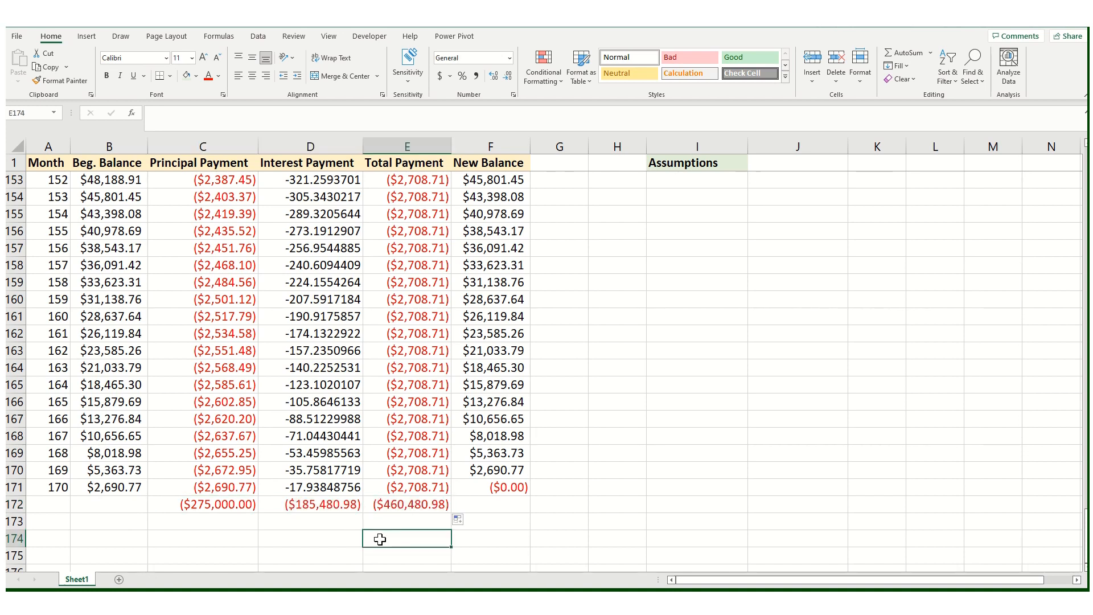
Step: Inspect the totals row and the formulas in the New Balance and Total Payment columns across the schedule
left_click(307, 505)
left_click(415, 506)
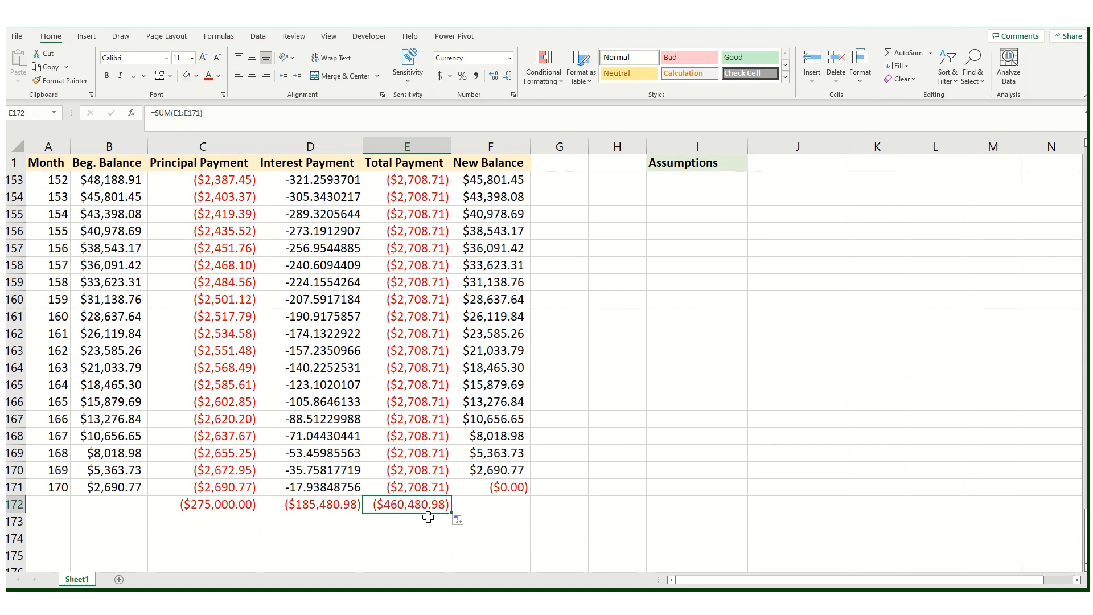
left_click(315, 507)
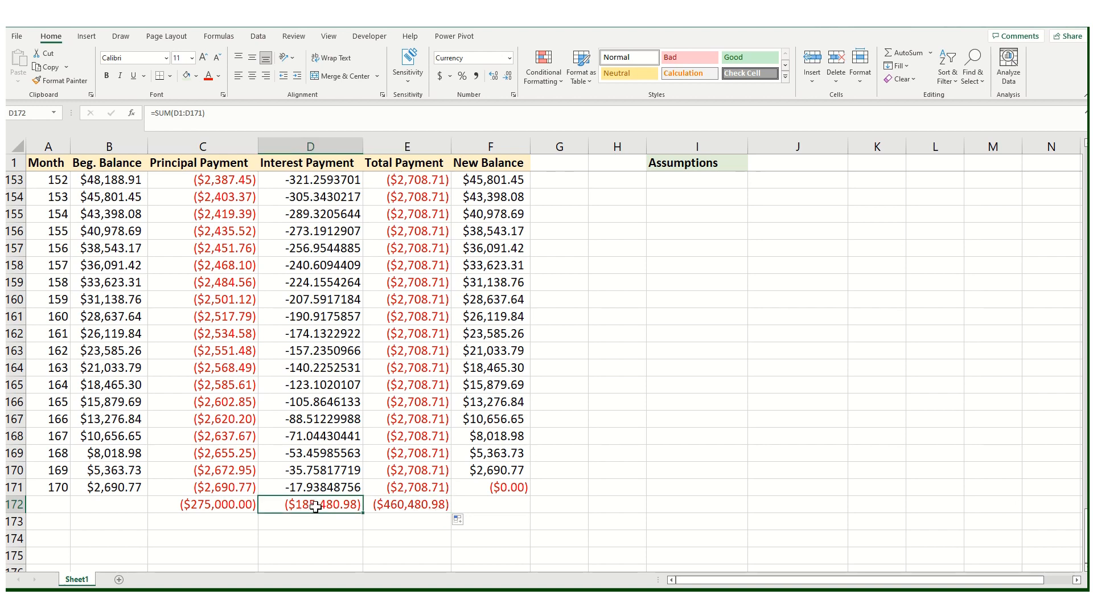
left_click(445, 527)
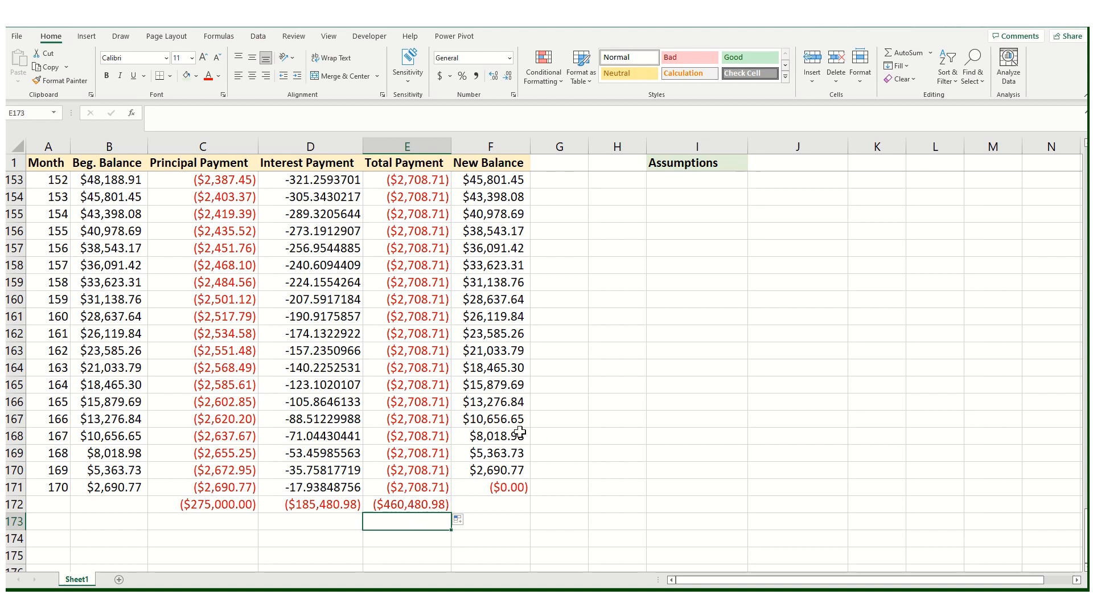
scroll(499, 457, "up", 1)
left_click(518, 314)
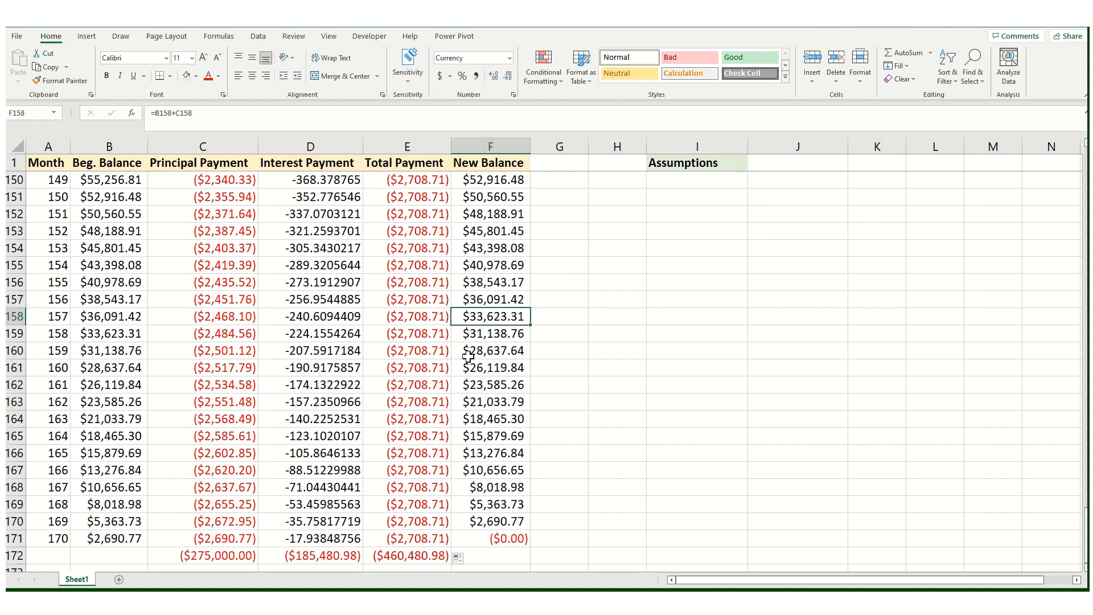
left_click(432, 370)
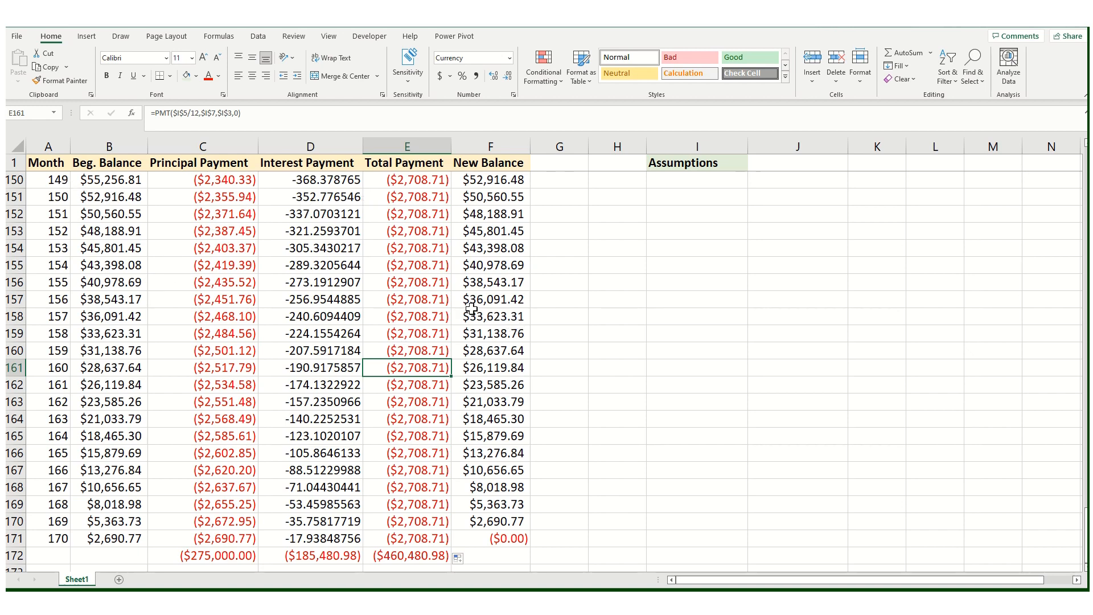
left_click(416, 217)
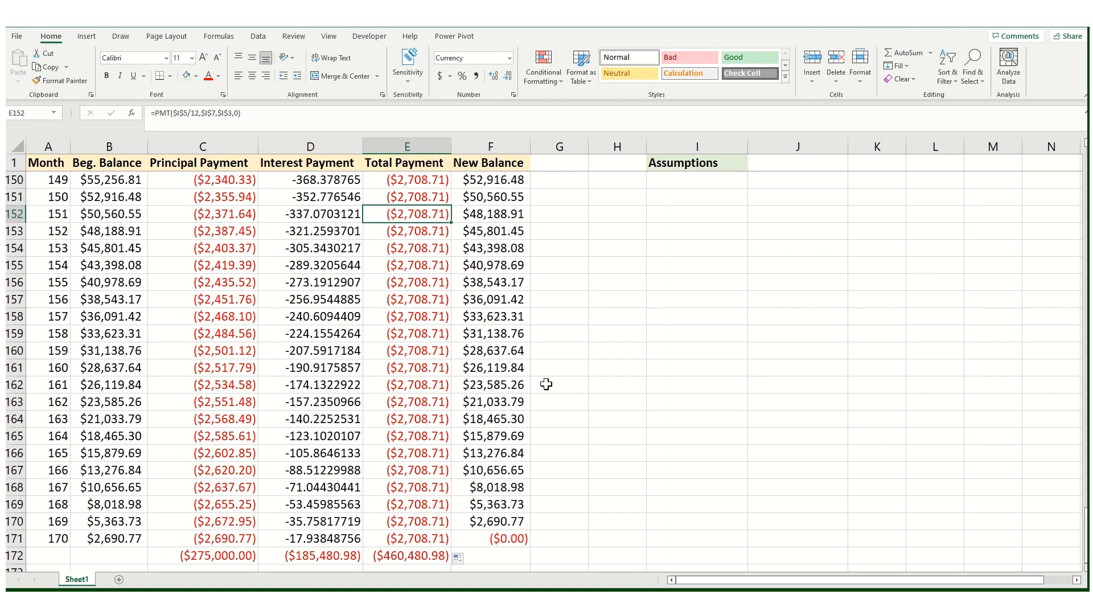
scroll(59, 428, "down", 1)
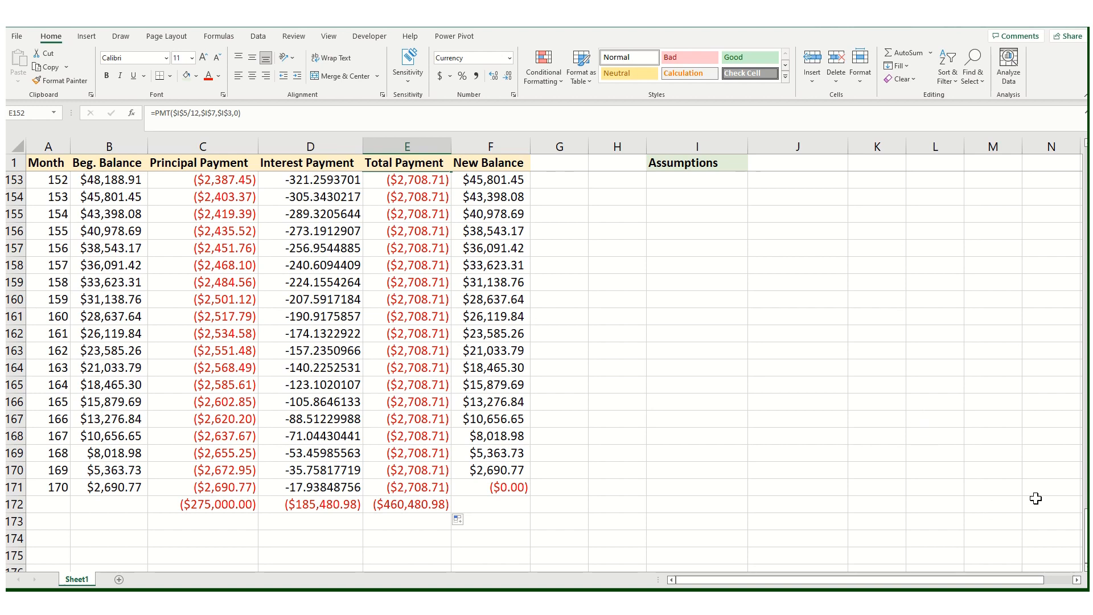
scroll(406, 393, "up", 17)
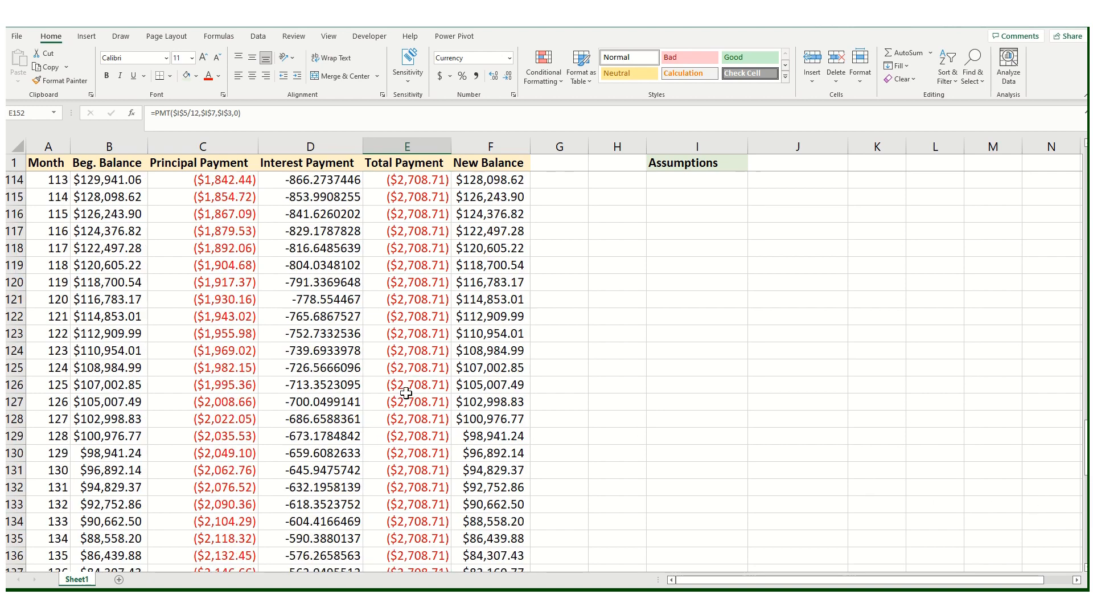
scroll(405, 392, "up", 2)
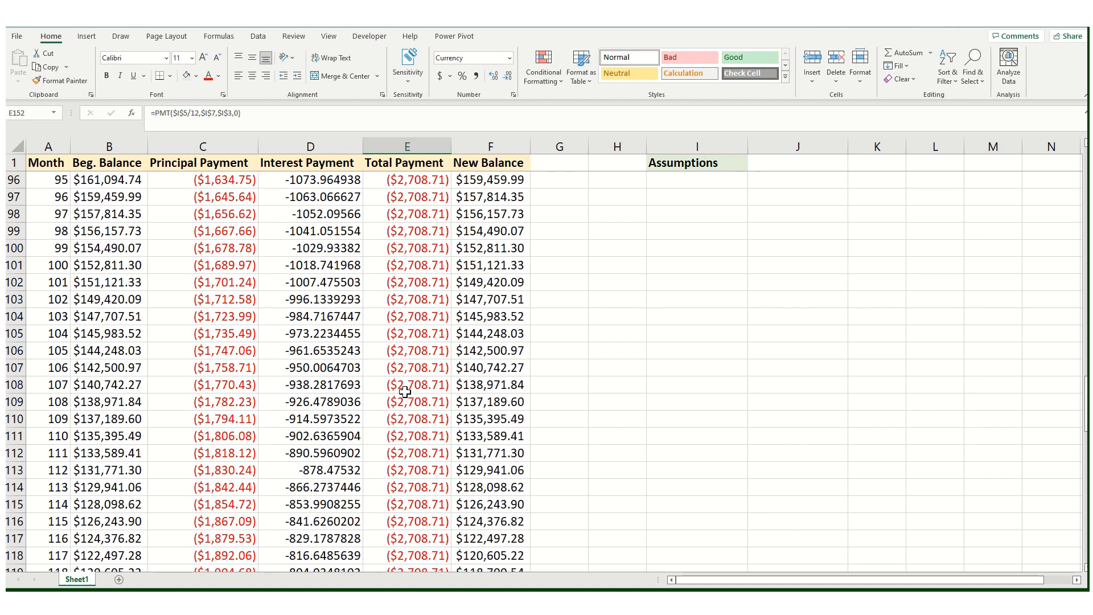
left_click(597, 286)
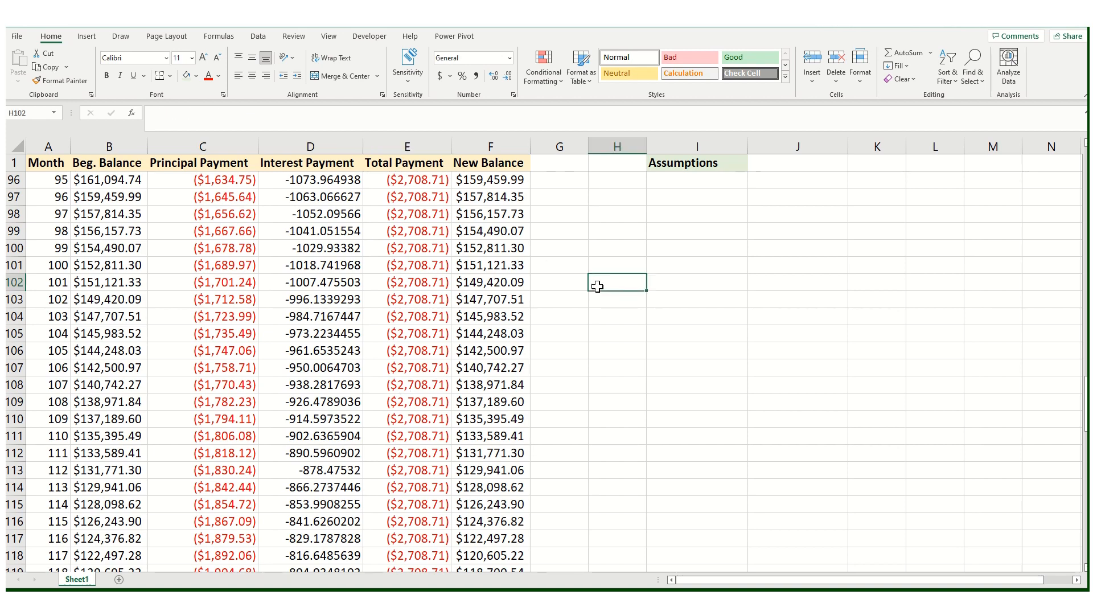